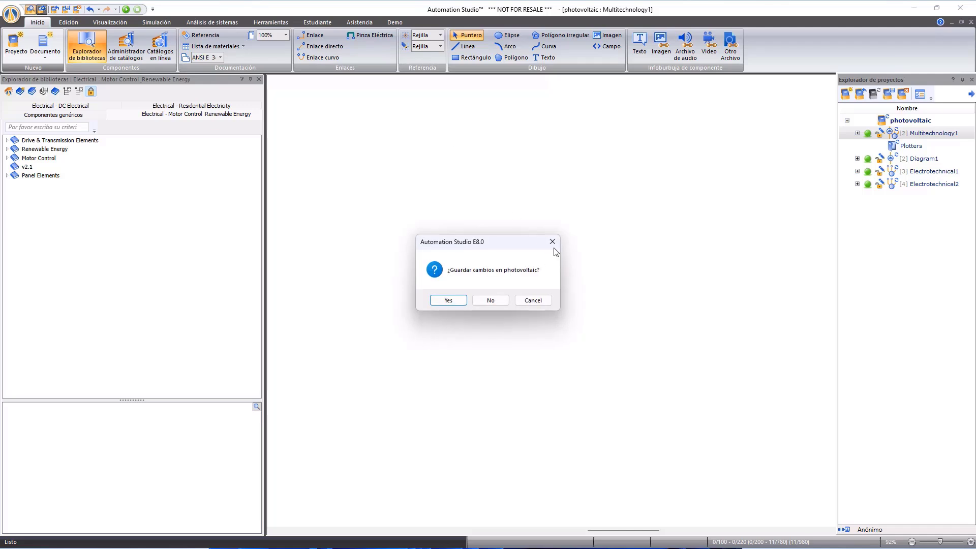
- Dismiss the save prompt and expand the Renewable Energy, Drive & Transmission Elements and Motor Control categories of the component library
{"action": "left_click", "coordinate": [554, 243]}
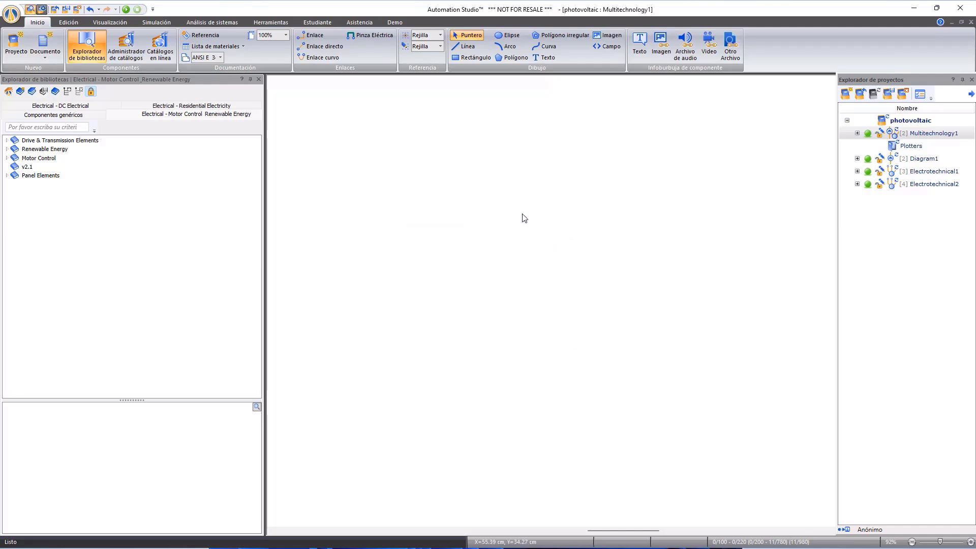
{"action": "double_click", "coordinate": [62, 150]}
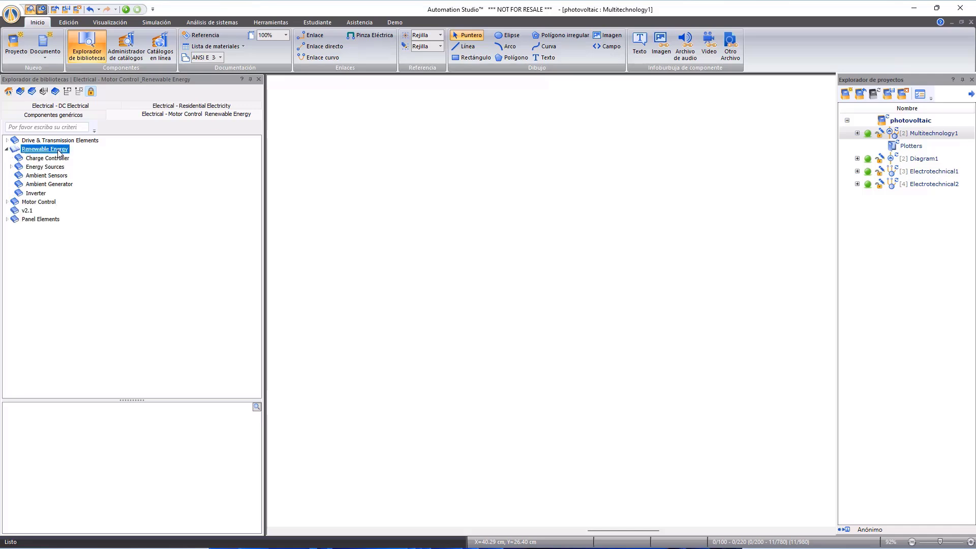
{"action": "left_click", "coordinate": [53, 182]}
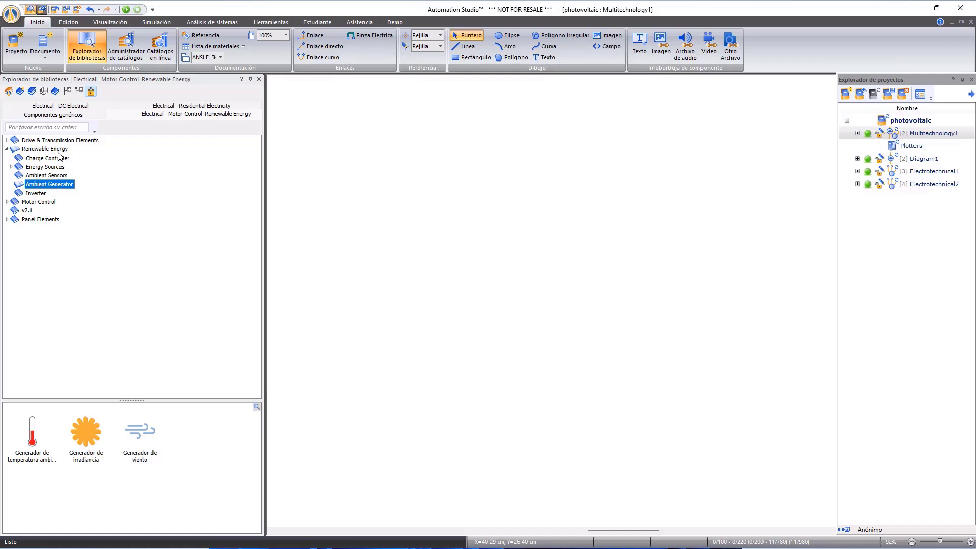
{"action": "double_click", "coordinate": [41, 141]}
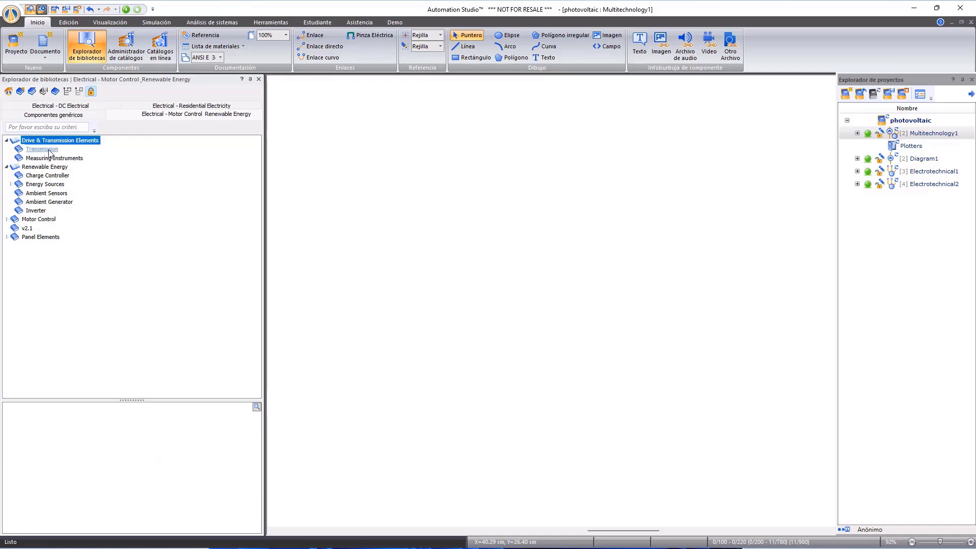
{"action": "left_click", "coordinate": [50, 152]}
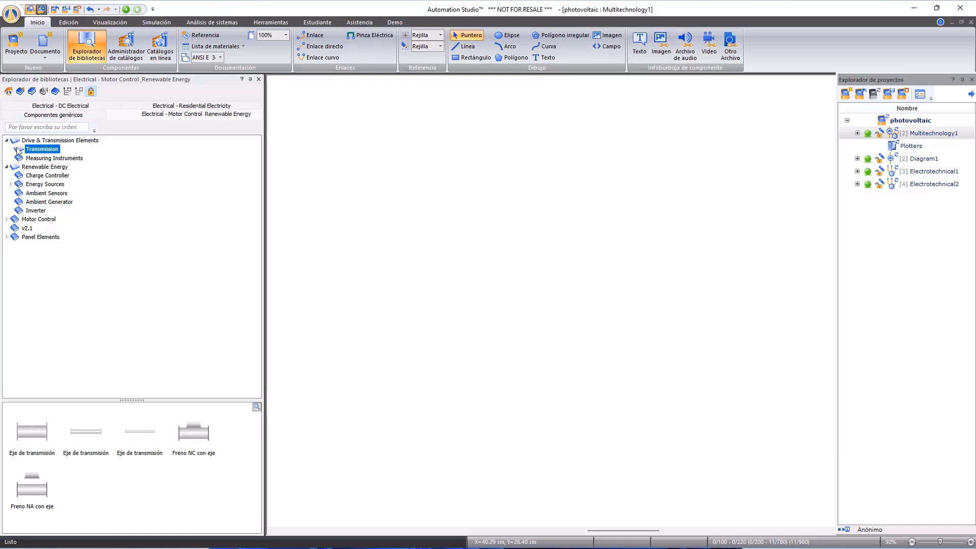
{"action": "double_click", "coordinate": [46, 221]}
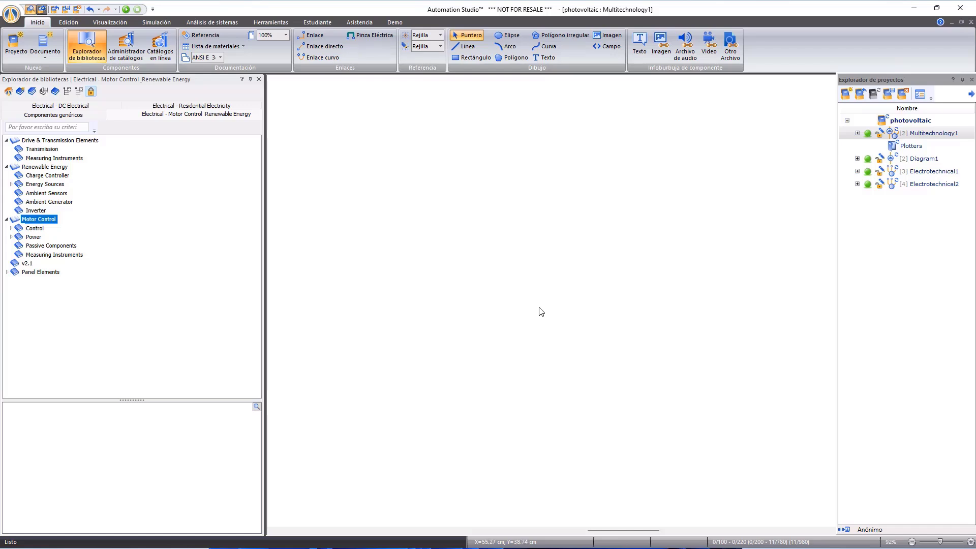
- Place a 24V poly-crystalline photovoltaic generator from the Photovoltaic energy sources on the empty diagram
{"action": "double_click", "coordinate": [31, 184]}
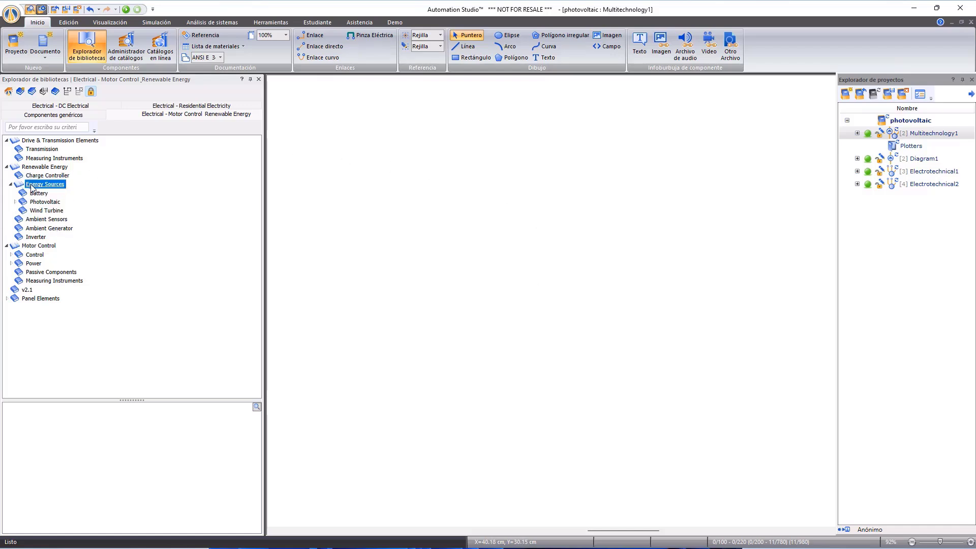
{"action": "double_click", "coordinate": [44, 202]}
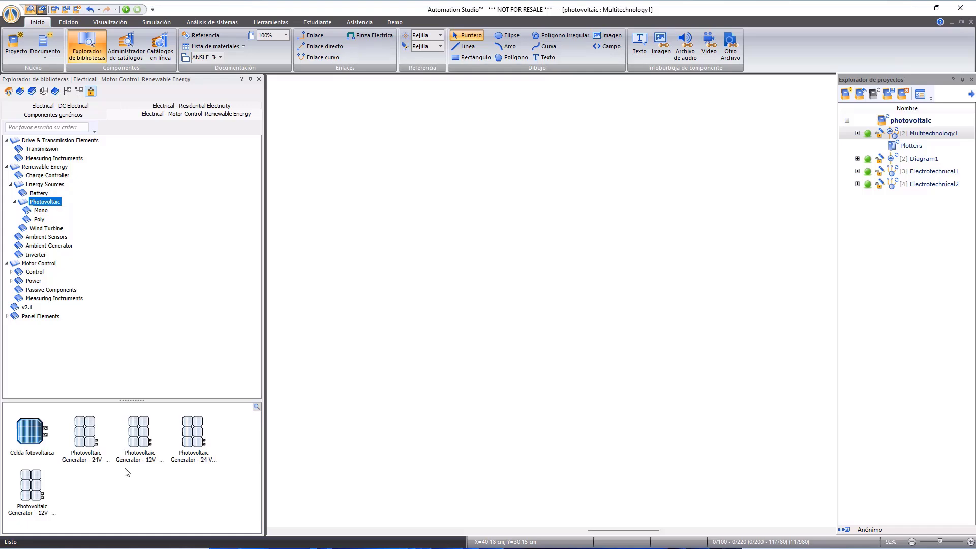
{"action": "left_click_drag", "start_coordinate": [84, 439], "coordinate": [407, 207]}
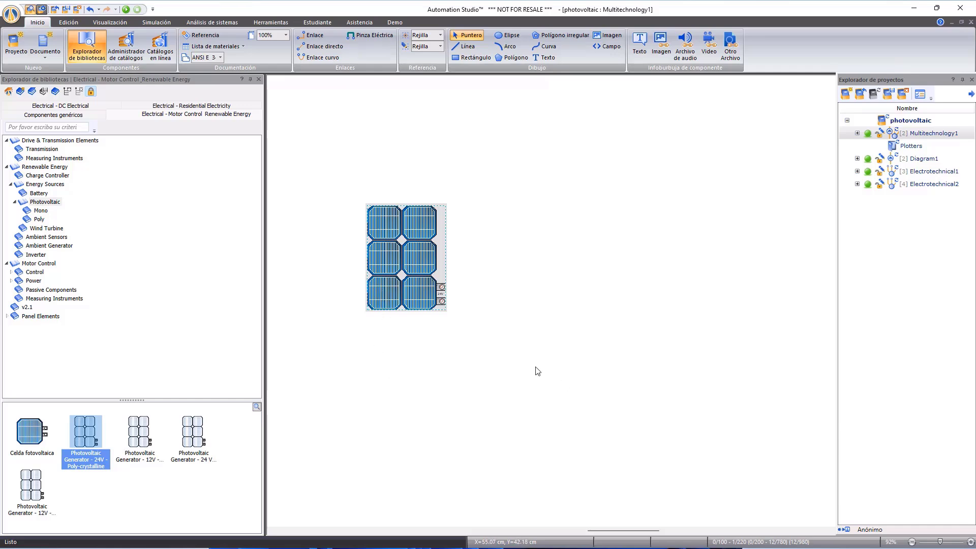
- Review the photovoltaic generator's technical and identification properties without changing them
{"action": "right_click", "coordinate": [416, 270]}
{"action": "left_click", "coordinate": [486, 366]}
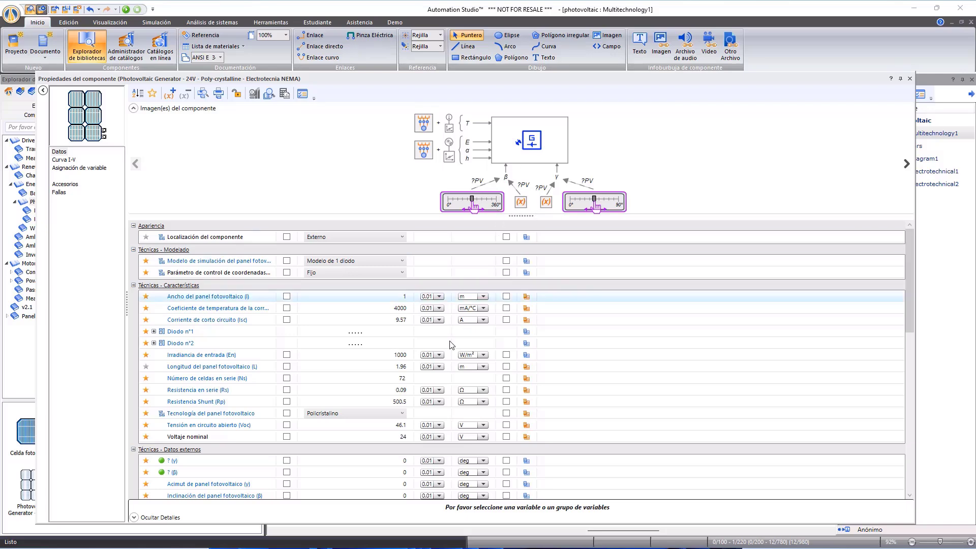
{"action": "scroll", "coordinate": [423, 362], "scroll_direction": "down", "scroll_amount": 5}
{"action": "scroll", "coordinate": [423, 362], "scroll_direction": "down", "scroll_amount": 5}
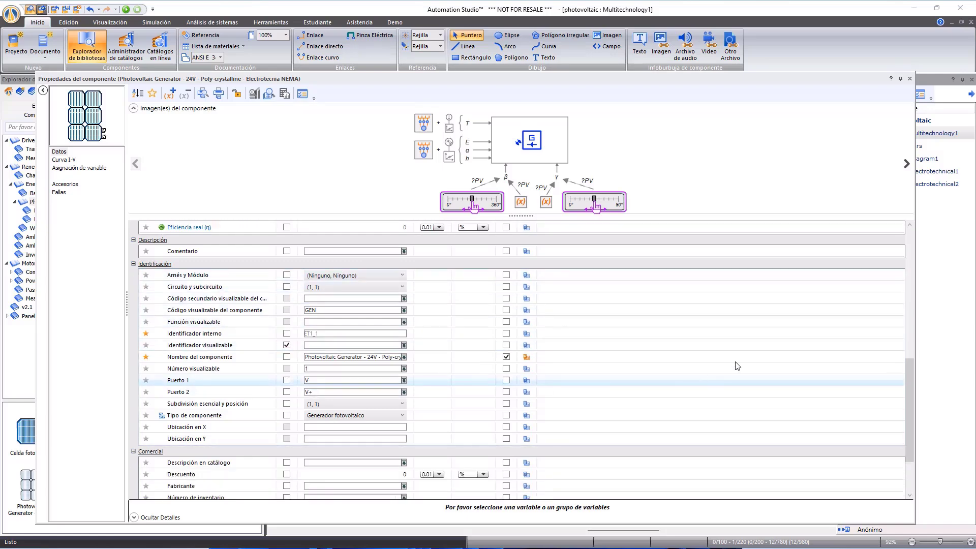
{"action": "left_click", "coordinate": [909, 78]}
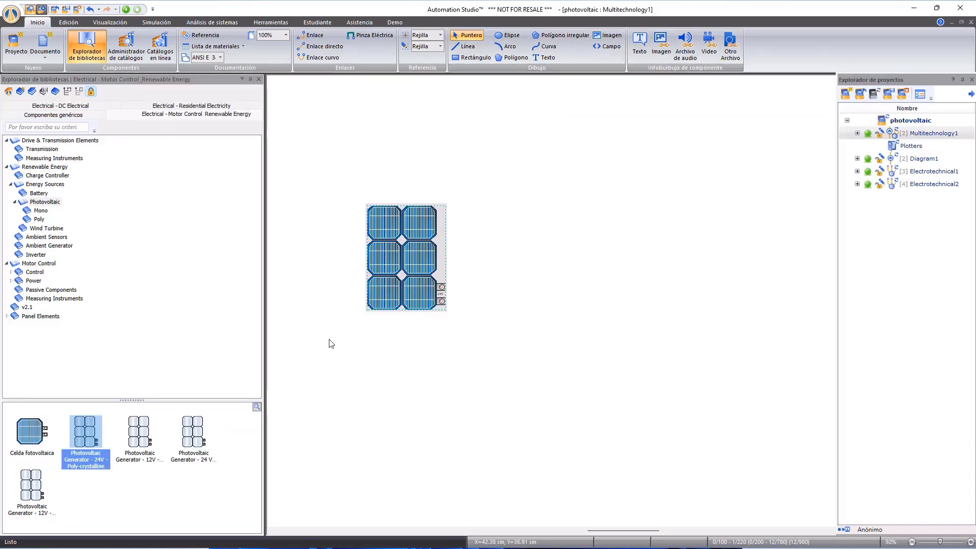
{"action": "left_click", "coordinate": [510, 328]}
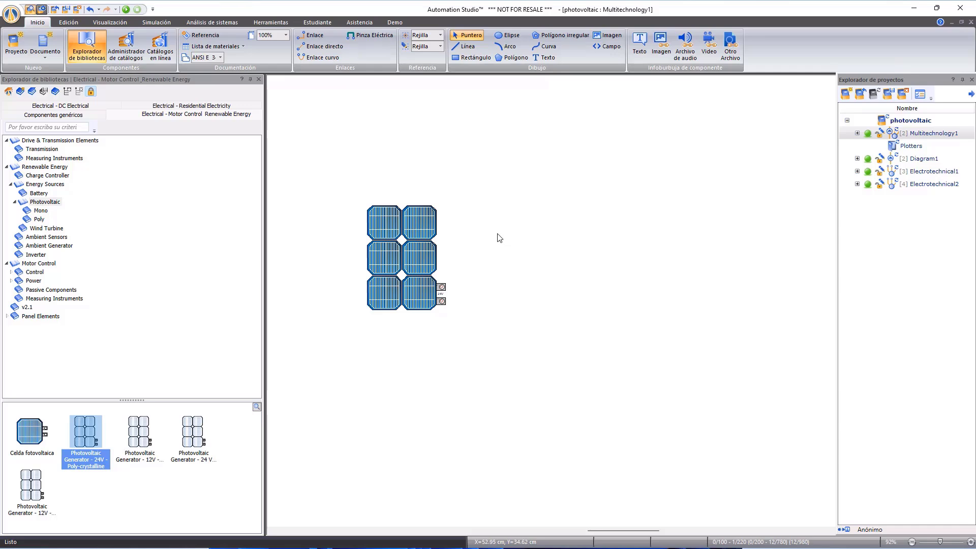
- Place an ambient irradiance generator above the photovoltaic panel and an irradiance sensor beside it
{"action": "left_click", "coordinate": [45, 247]}
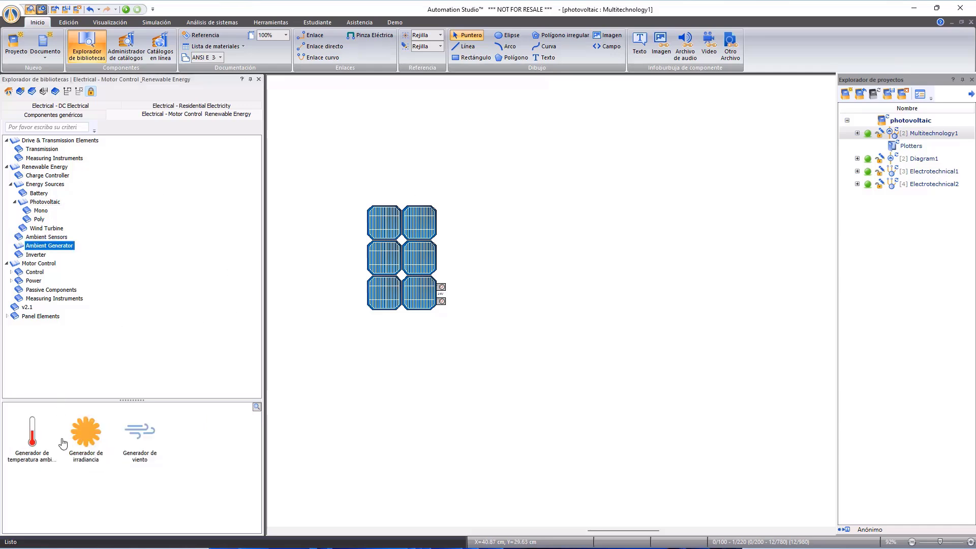
{"action": "mouse_move", "coordinate": [89, 443]}
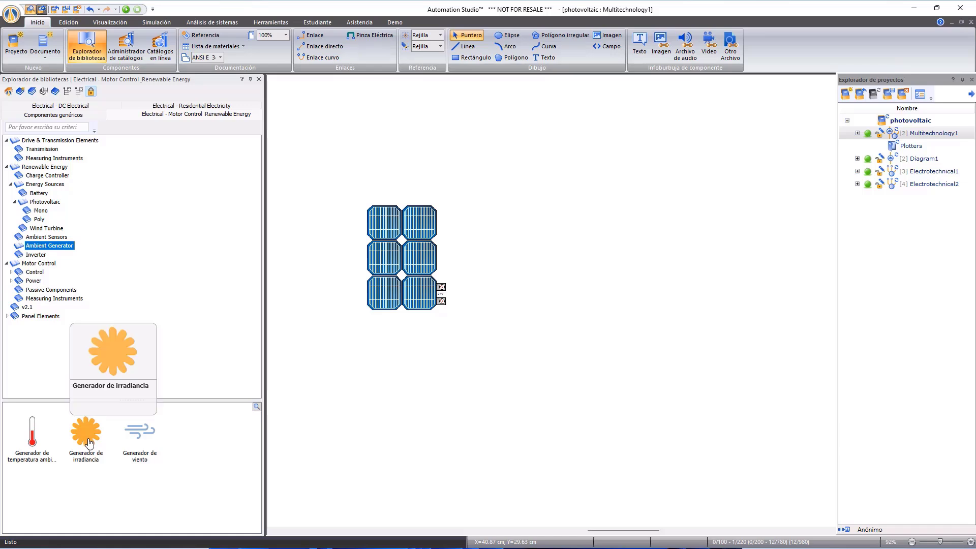
{"action": "left_click_drag", "start_coordinate": [89, 443], "coordinate": [355, 125]}
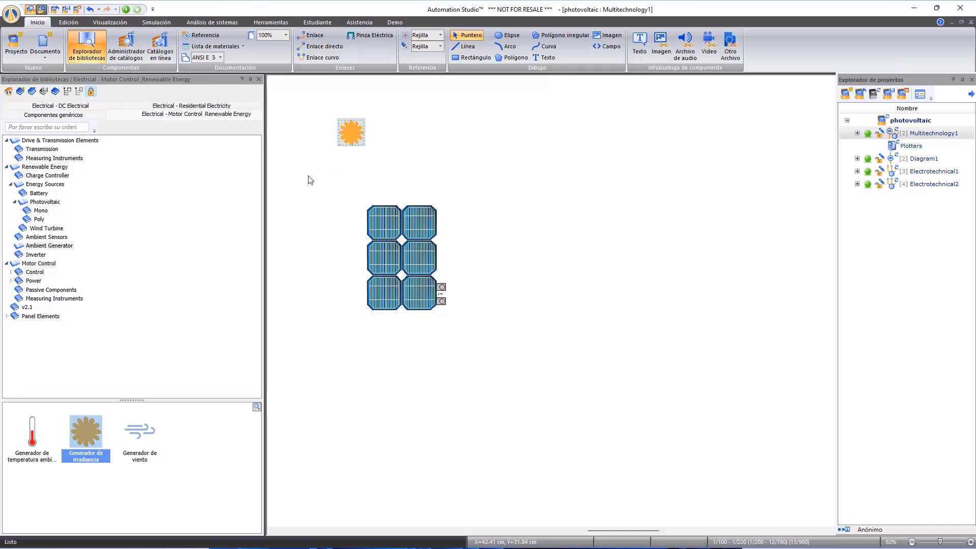
{"action": "left_click", "coordinate": [57, 239]}
{"action": "left_click_drag", "start_coordinate": [142, 446], "coordinate": [427, 115]}
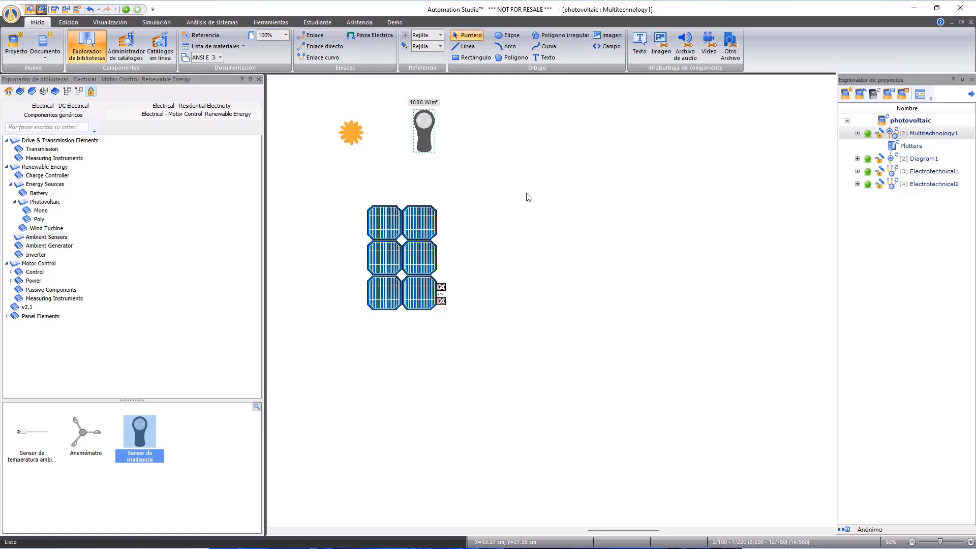
{"action": "left_click", "coordinate": [582, 228]}
- Place a sliding-contact resistor to the right of the photovoltaic panel and wire its two terminals to the panel's two terminals
{"action": "left_click", "coordinate": [48, 290]}
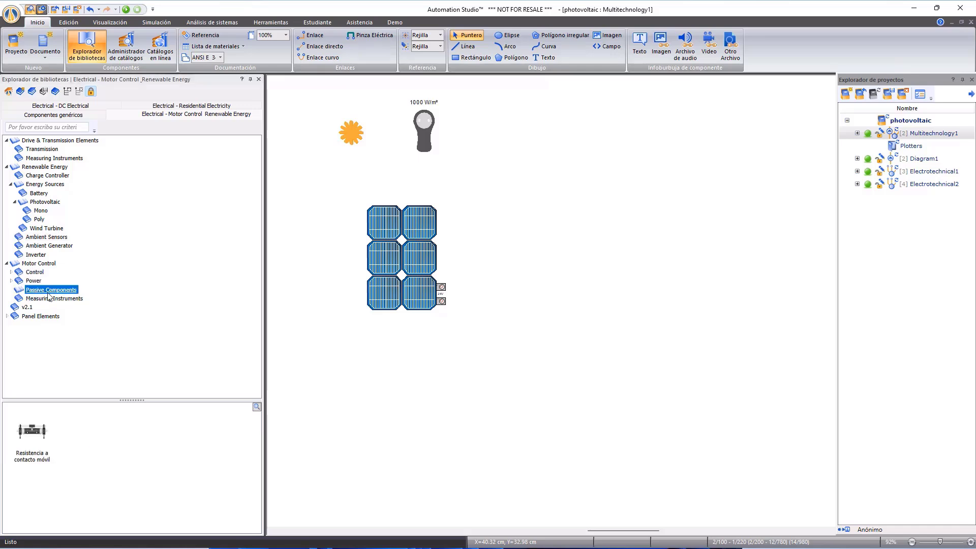
{"action": "left_click_drag", "start_coordinate": [38, 452], "coordinate": [696, 239]}
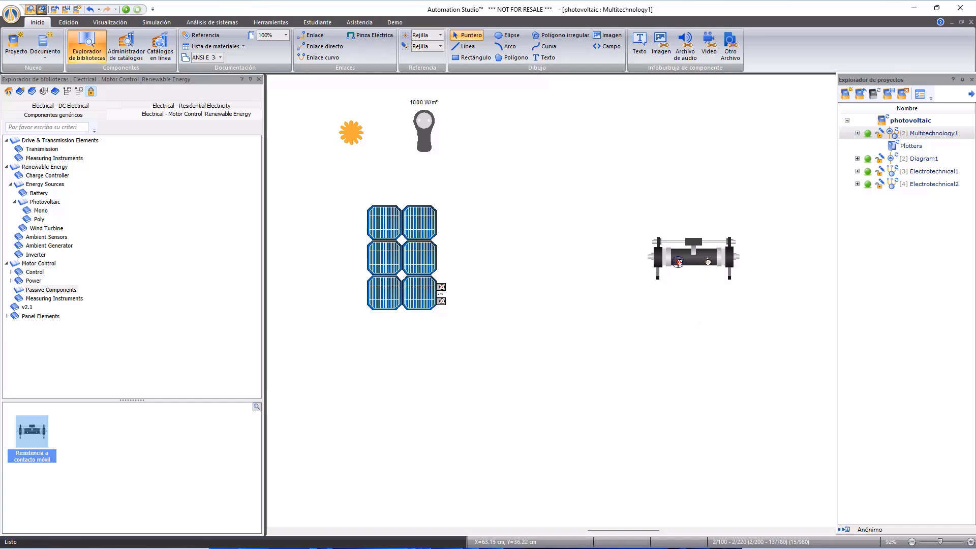
{"action": "left_click", "coordinate": [679, 263]}
{"action": "left_click", "coordinate": [442, 288]}
{"action": "left_click", "coordinate": [709, 263]}
{"action": "left_click", "coordinate": [442, 301]}
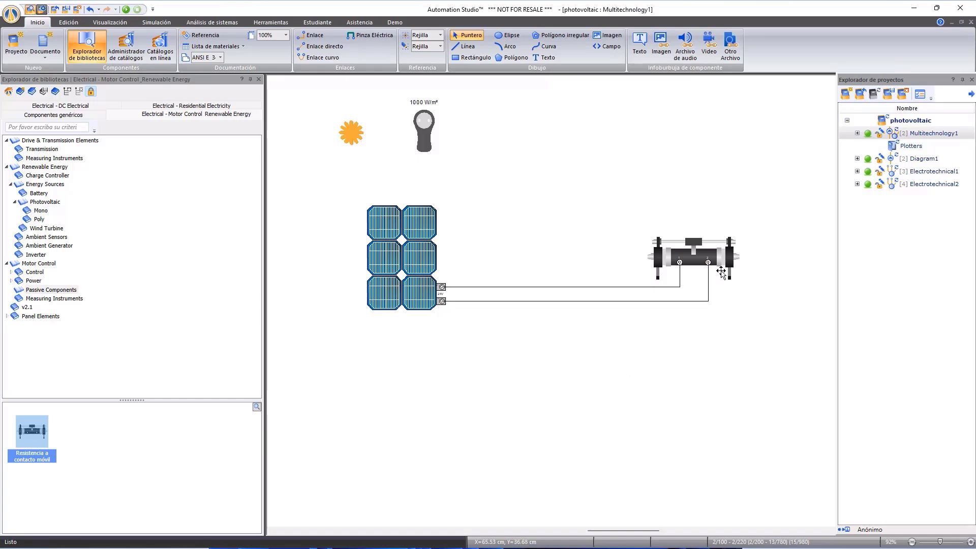
- Add dynamic measuring instruments for effective current in A with 0.01 precision on the upper wire and for voltage across the panel's terminals
{"action": "scroll", "coordinate": [722, 272], "scroll_direction": "up", "scroll_amount": 1}
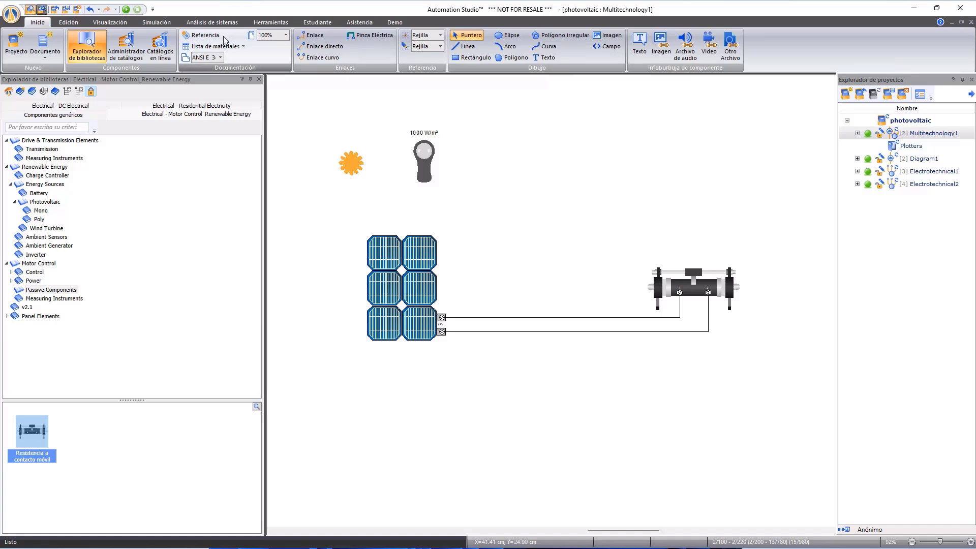
{"action": "left_click", "coordinate": [156, 22]}
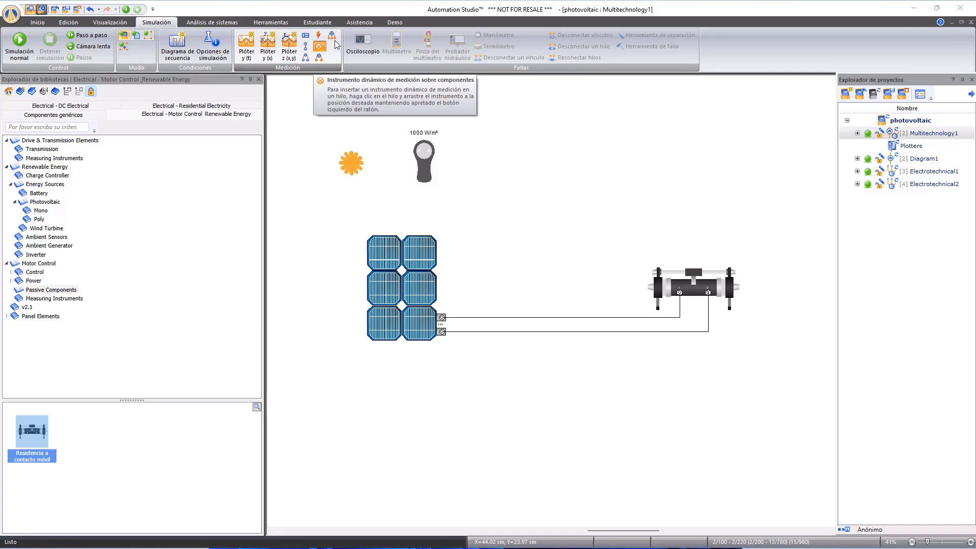
{"action": "left_click", "coordinate": [320, 48]}
{"action": "left_click", "coordinate": [546, 280]}
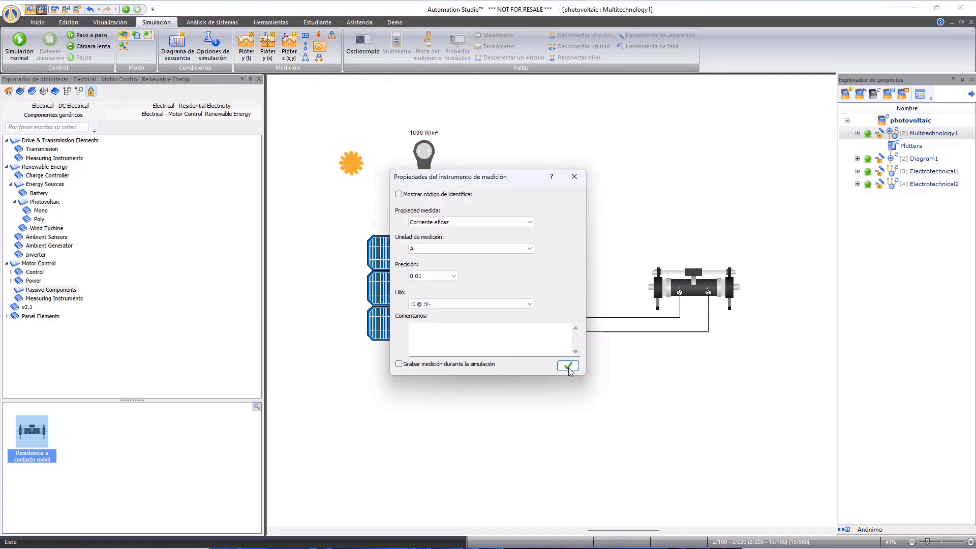
{"action": "left_click", "coordinate": [631, 366]}
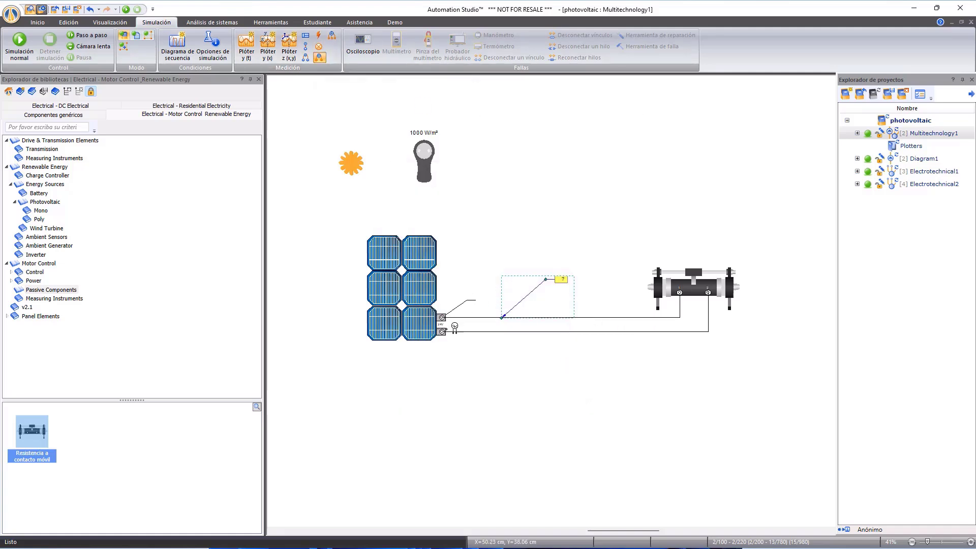
{"action": "left_click", "coordinate": [442, 331]}
{"action": "left_click", "coordinate": [570, 350]}
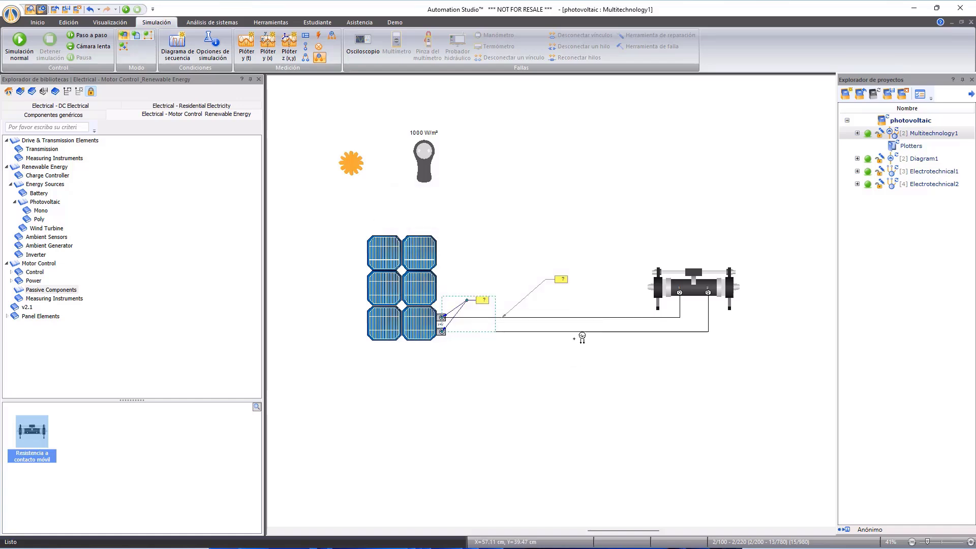
- Add a measuring instrument across the resistor's two terminals and set its measured property to active power
{"action": "left_click", "coordinate": [319, 58]}
{"action": "left_click", "coordinate": [680, 292]}
{"action": "left_click", "coordinate": [731, 241]}
{"action": "left_click", "coordinate": [716, 290]}
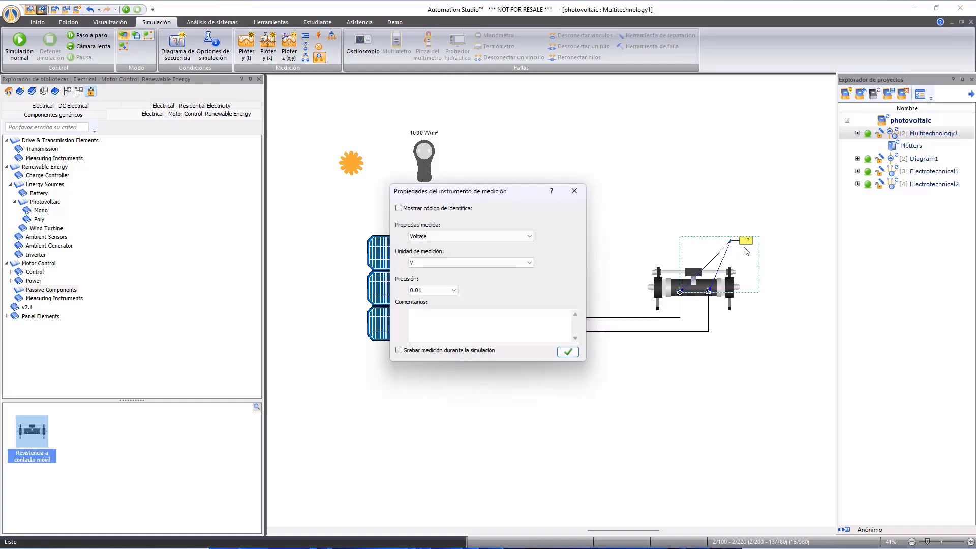
{"action": "left_click", "coordinate": [529, 236]}
{"action": "left_click", "coordinate": [458, 307]}
{"action": "left_click", "coordinate": [567, 352]}
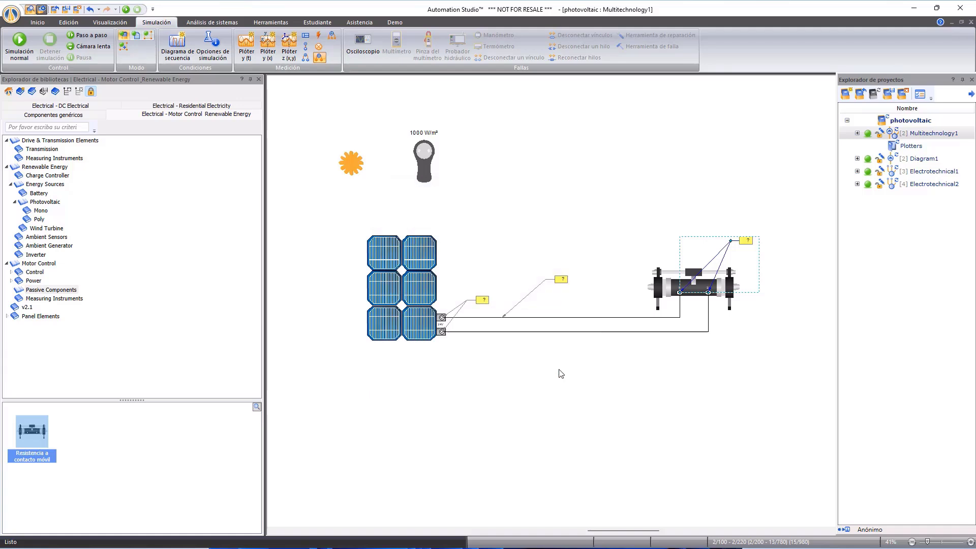
- Assign the circuit's measuring instruments to a new y(x) plotter that charts current against panel voltage, and move the plotter window aside
{"action": "left_click", "coordinate": [267, 49]}
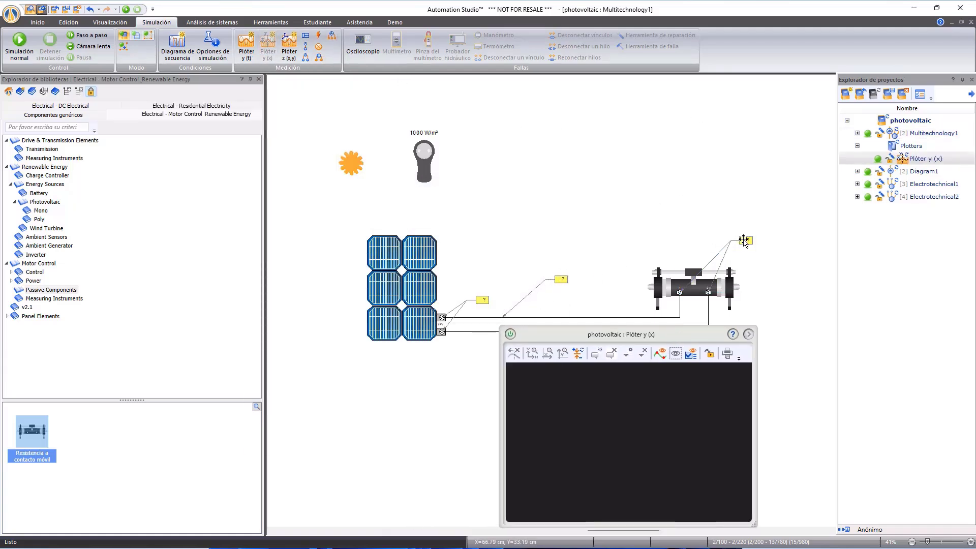
{"action": "left_click_drag", "start_coordinate": [745, 241], "coordinate": [553, 392]}
{"action": "left_click_drag", "start_coordinate": [563, 280], "coordinate": [542, 397]}
{"action": "left_click_drag", "start_coordinate": [481, 298], "coordinate": [604, 433]}
{"action": "left_click_drag", "start_coordinate": [674, 337], "coordinate": [826, 247]}
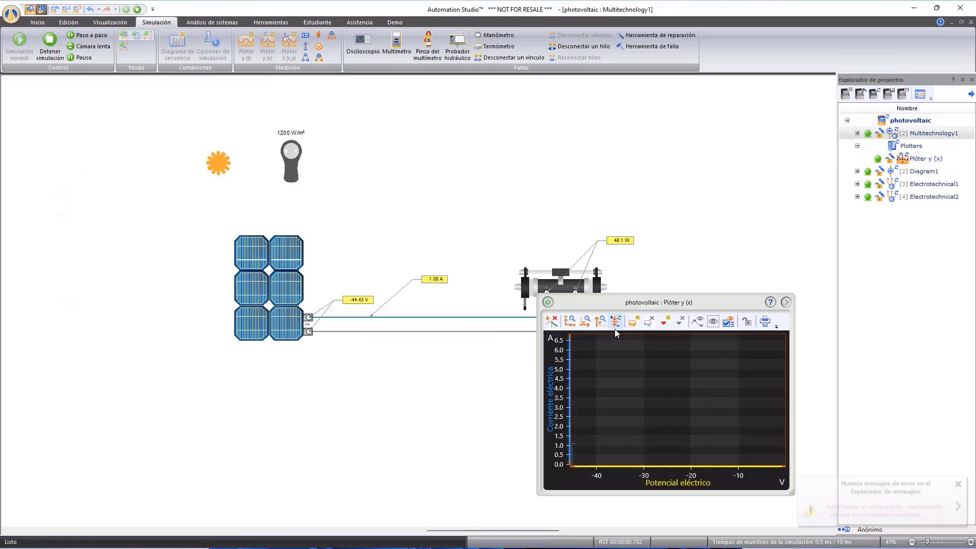
- Set the resistor's adjustment to 43.71% in the running simulation, zoom the plotter to the traced data and close it
{"action": "left_click", "coordinate": [560, 285]}
{"action": "mouse_move", "coordinate": [639, 322]}
{"action": "left_mouse_down"}
{"action": "mouse_move", "coordinate": [678, 325]}
{"action": "mouse_move", "coordinate": [644, 326]}
{"action": "left_mouse_up"}
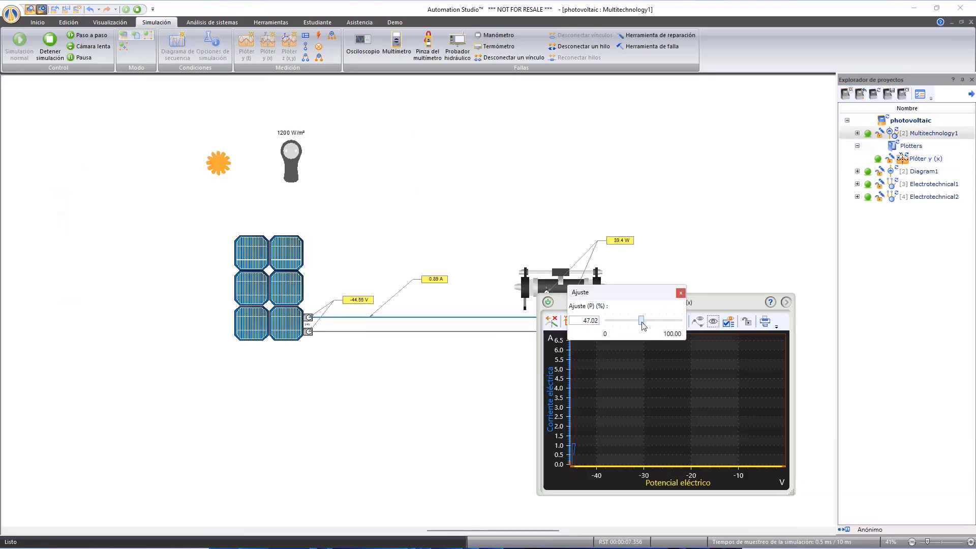
{"action": "left_click", "coordinate": [573, 324]}
{"action": "left_click", "coordinate": [574, 325]}
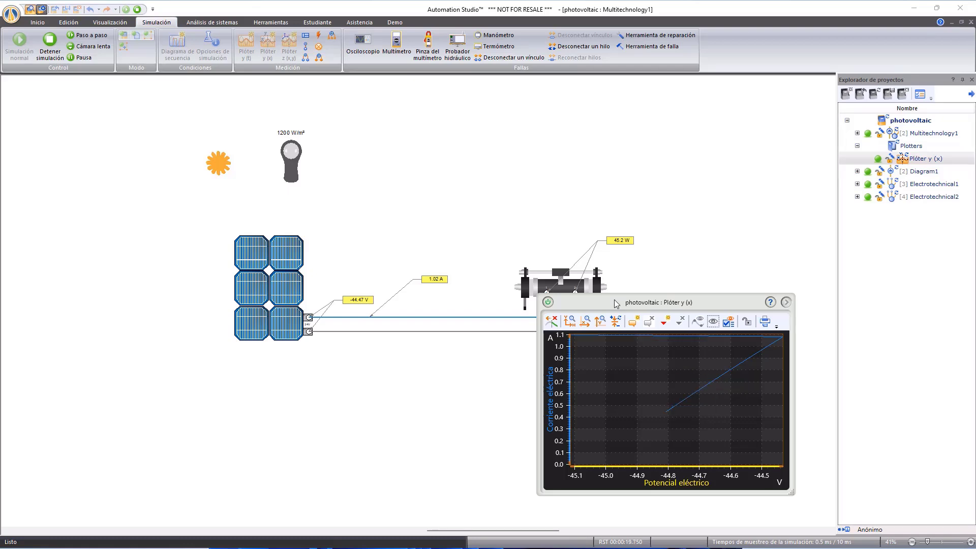
{"action": "left_click", "coordinate": [548, 302]}
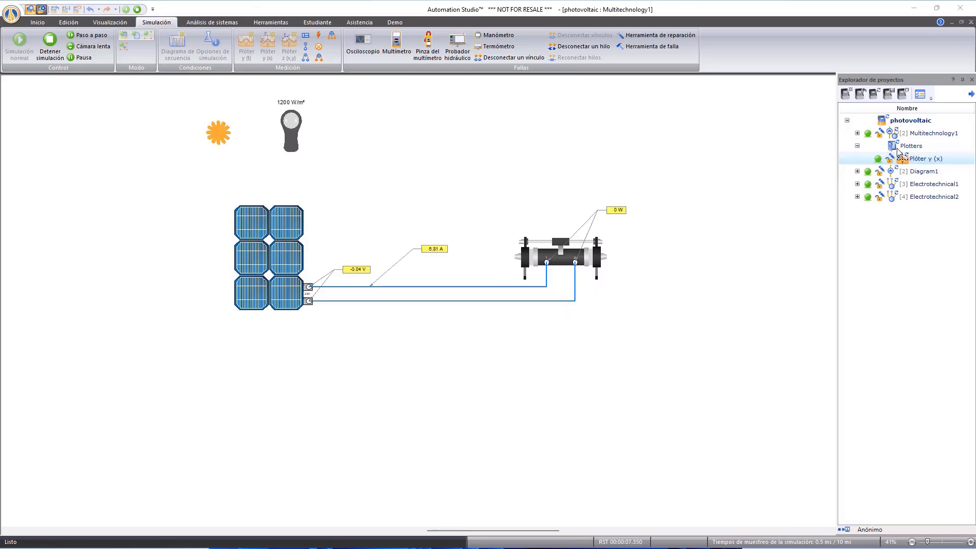
- Reopen the y(x) plotter and sweep the resistor's adjustment, ending at 0%, to trace the current and power curves against voltage
{"action": "double_click", "coordinate": [918, 159]}
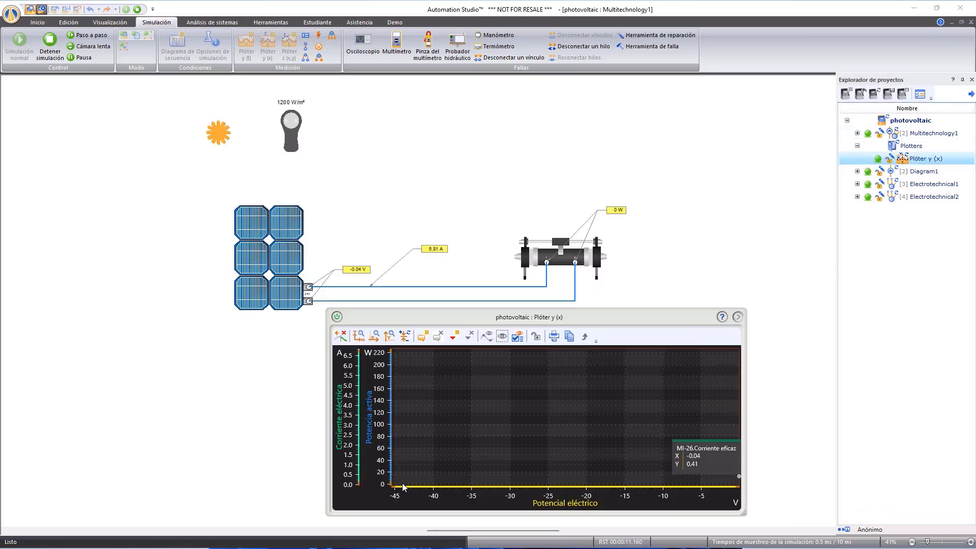
{"action": "left_click", "coordinate": [591, 253]}
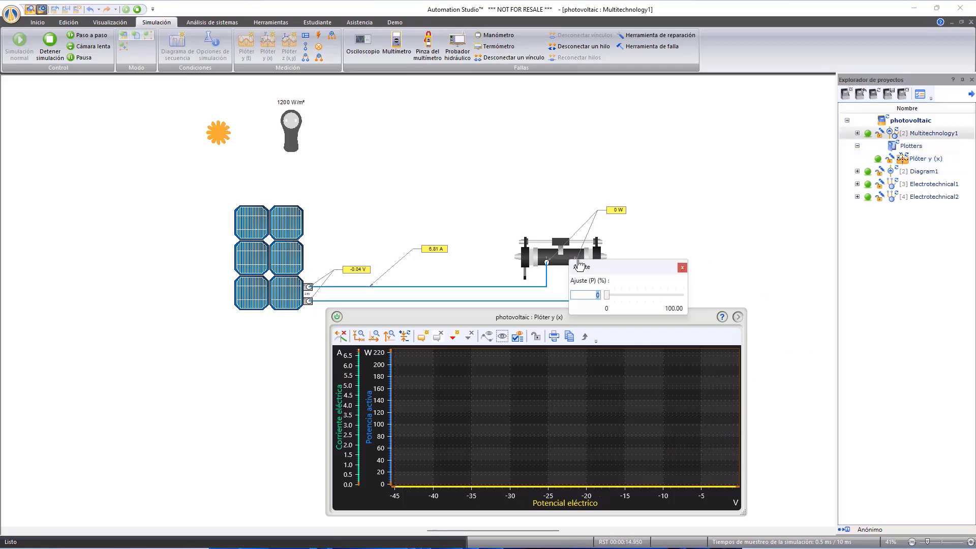
{"action": "mouse_move", "coordinate": [607, 296]}
{"action": "left_mouse_down"}
{"action": "mouse_move", "coordinate": [690, 305]}
{"action": "mouse_move", "coordinate": [608, 307]}
{"action": "left_mouse_up"}
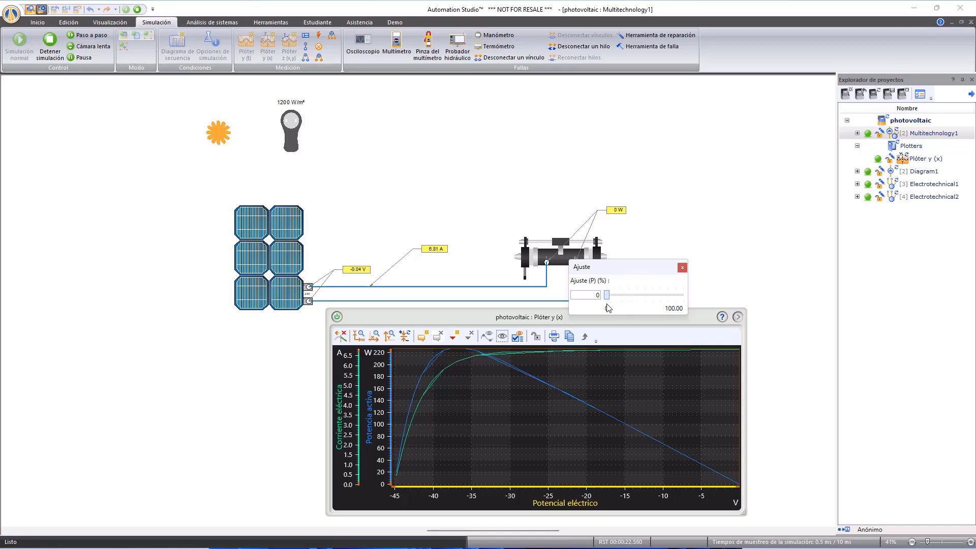
- Add a 24V-Battery below the panel circuit and wire its positive terminal to the lower wire and its negative terminal to the upper wire
{"action": "left_click", "coordinate": [578, 178]}
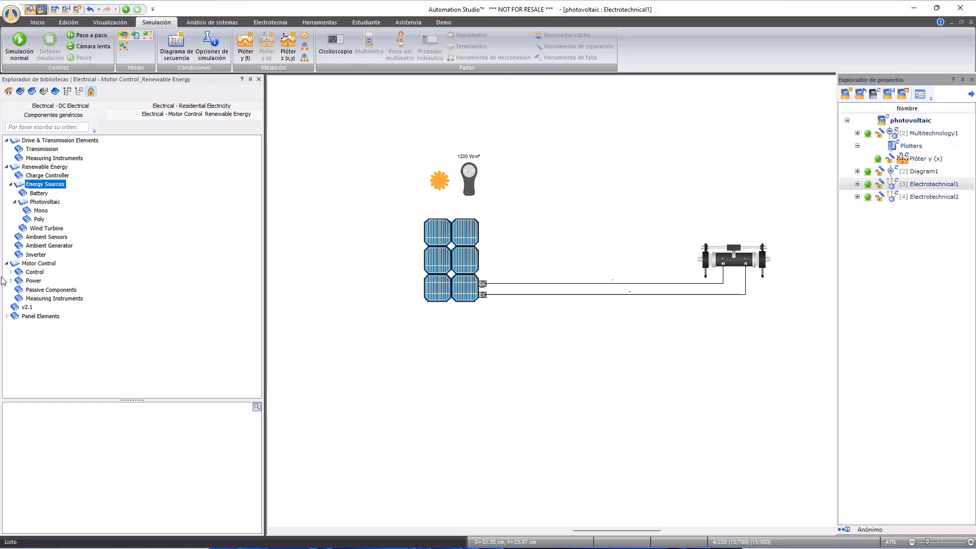
{"action": "left_click", "coordinate": [39, 193]}
{"action": "left_click_drag", "start_coordinate": [31, 435], "coordinate": [606, 354]}
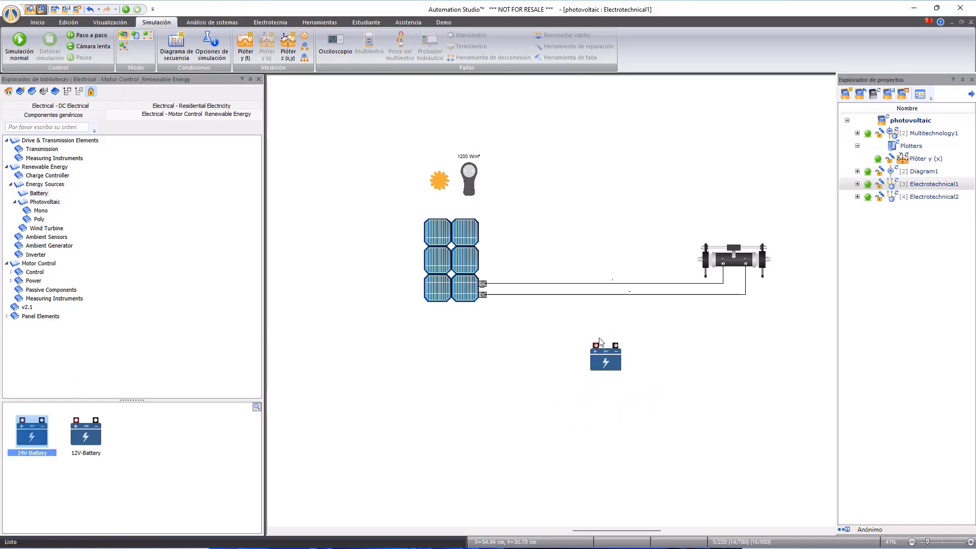
{"action": "left_click_drag", "start_coordinate": [597, 346], "coordinate": [597, 295]}
{"action": "mouse_move", "coordinate": [616, 347]}
{"action": "left_mouse_down"}
{"action": "mouse_move", "coordinate": [604, 282]}
{"action": "mouse_move", "coordinate": [616, 283]}
{"action": "left_mouse_up"}
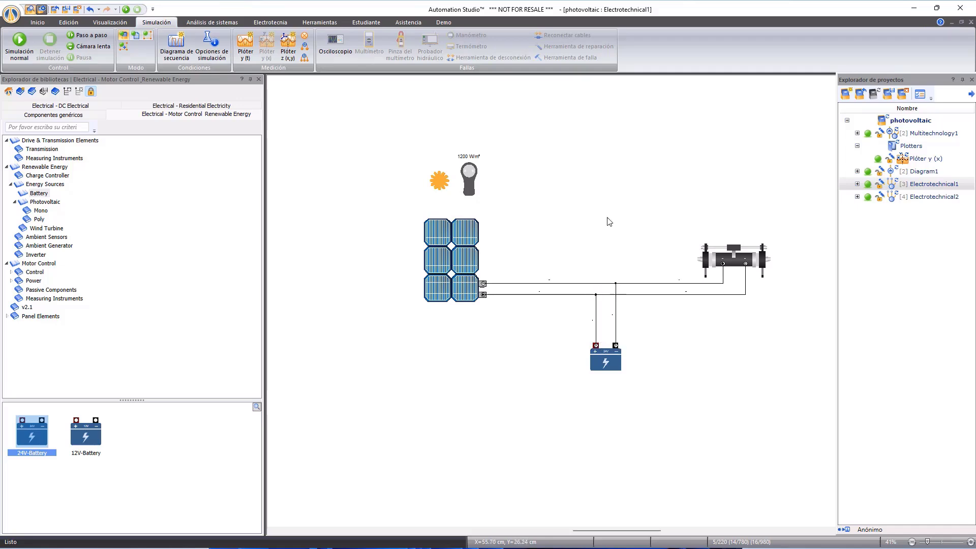
- Attach a measuring instrument to the battery that shows its state of charge in % with 0.1 precision
{"action": "left_click", "coordinate": [306, 38]}
{"action": "left_click", "coordinate": [650, 344]}
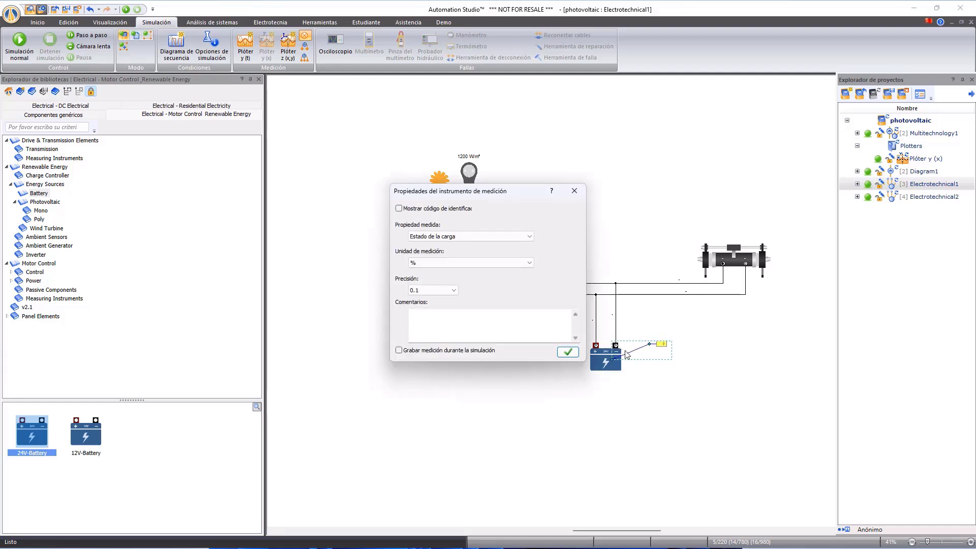
{"action": "left_click", "coordinate": [574, 351]}
{"action": "left_click", "coordinate": [681, 181]}
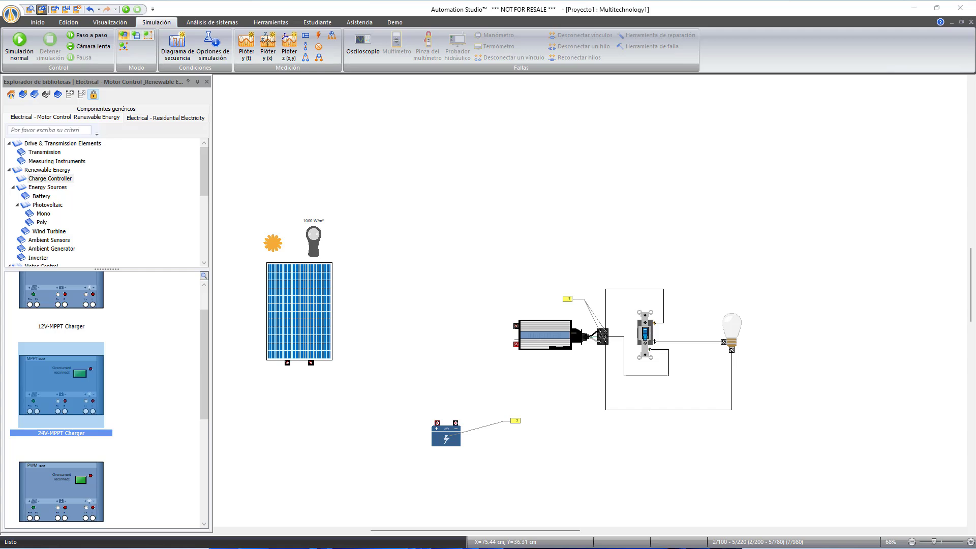
- Place a 24V-MPPT Charger between the solar panel and the inverter, above the battery
{"action": "left_click_drag", "start_coordinate": [52, 399], "coordinate": [425, 328]}
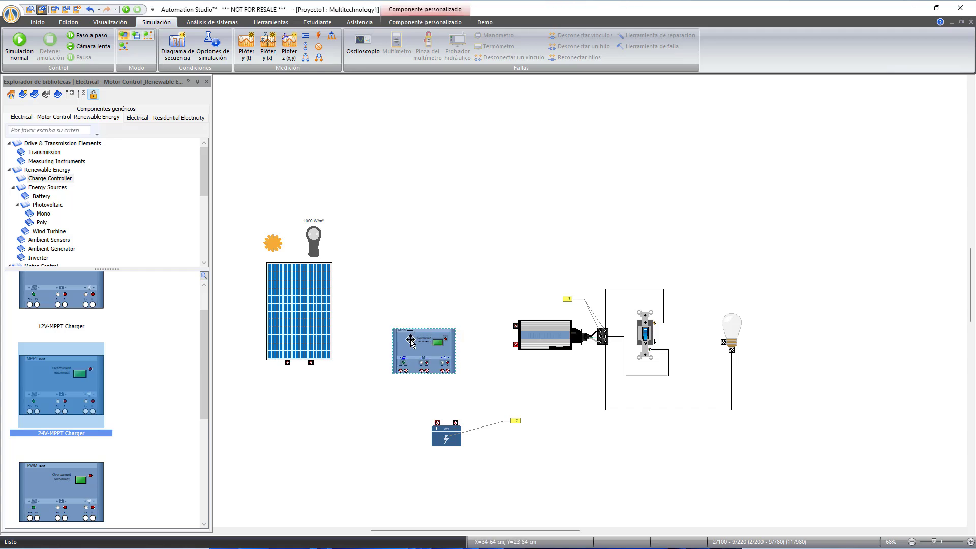
{"action": "left_click_drag", "start_coordinate": [411, 341], "coordinate": [429, 319]}
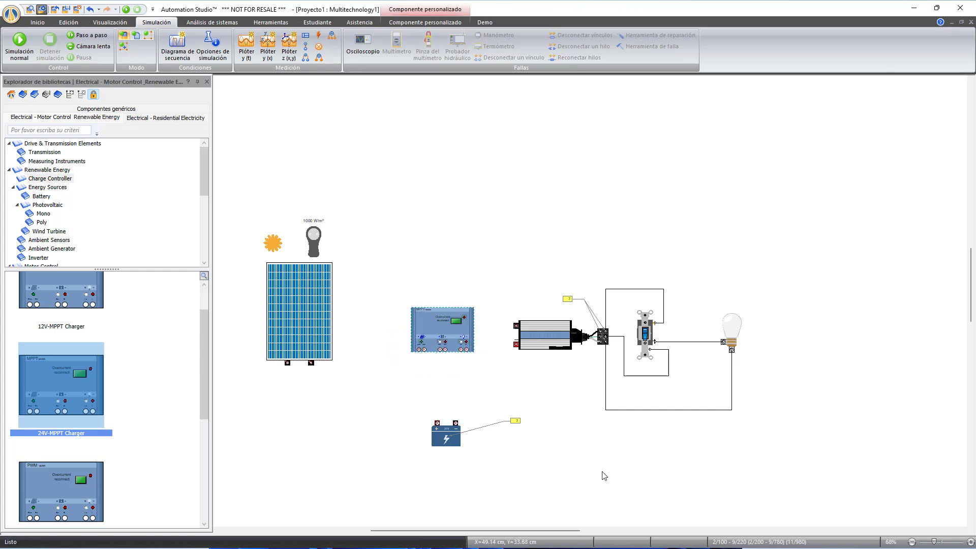
{"action": "left_click", "coordinate": [566, 467]}
- Wire the solar panel's two terminals to the charge controller's two panel input terminals
{"action": "left_click", "coordinate": [287, 363]}
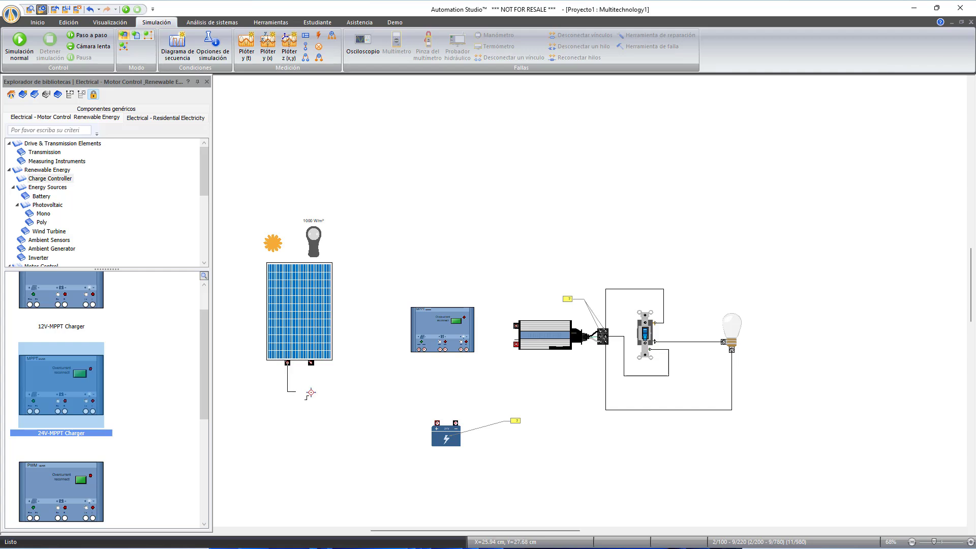
{"action": "left_click", "coordinate": [418, 350]}
{"action": "left_click", "coordinate": [422, 350]}
{"action": "left_click", "coordinate": [311, 363]}
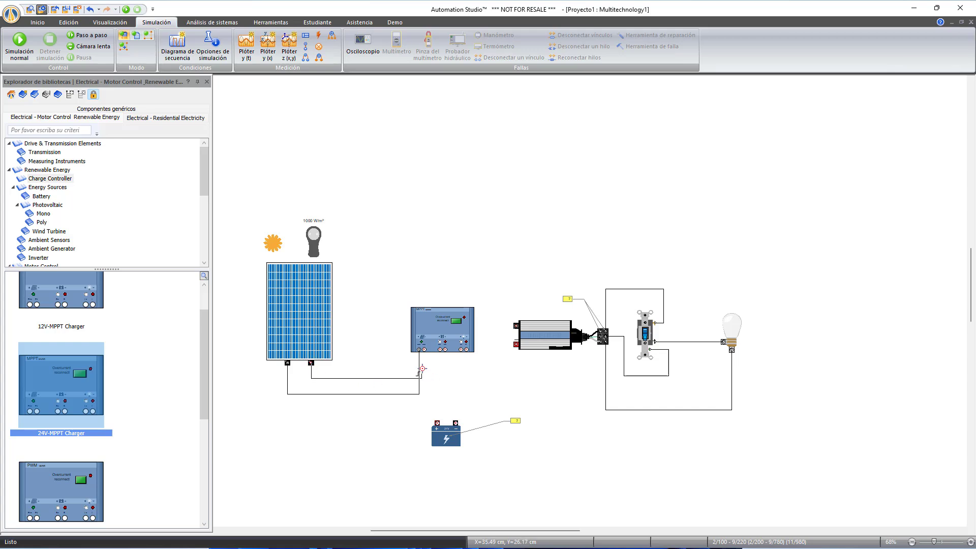
{"action": "left_click", "coordinate": [424, 350]}
- Wire the charge controller's battery terminals to the battery and its load terminals to the inverter's DC inputs
{"action": "left_click", "coordinate": [440, 350]}
{"action": "left_click", "coordinate": [438, 423]}
{"action": "left_click", "coordinate": [445, 350]}
{"action": "left_click", "coordinate": [456, 424]}
{"action": "left_click", "coordinate": [461, 349]}
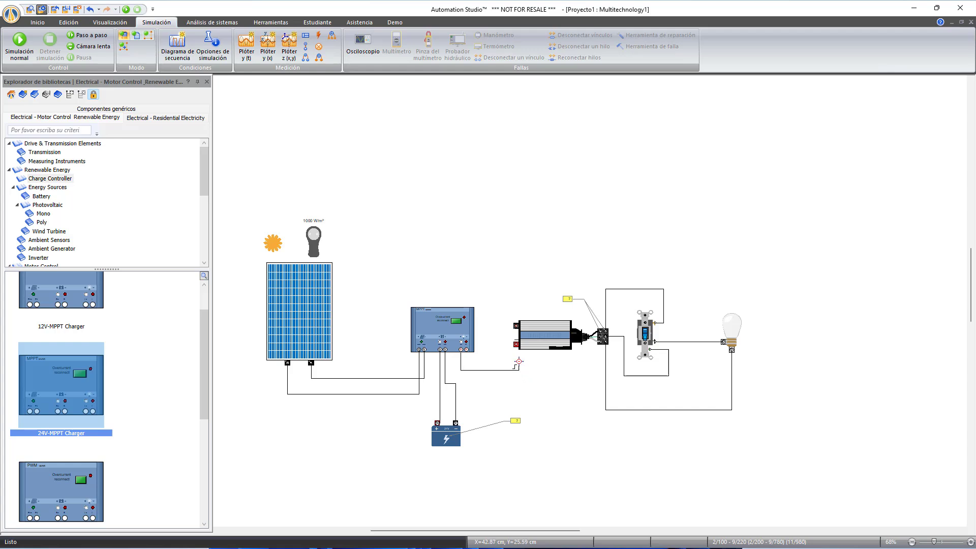
{"action": "left_click", "coordinate": [466, 350]}
{"action": "left_click", "coordinate": [516, 326]}
- Run the simulation and toggle the wall switch to light the bulb
{"action": "left_click", "coordinate": [126, 9]}
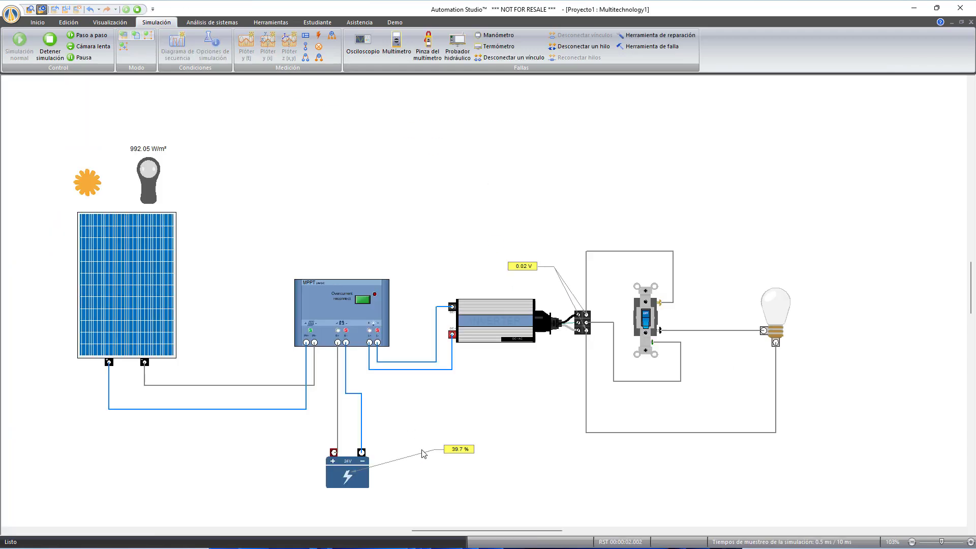
{"action": "left_click", "coordinate": [645, 320]}
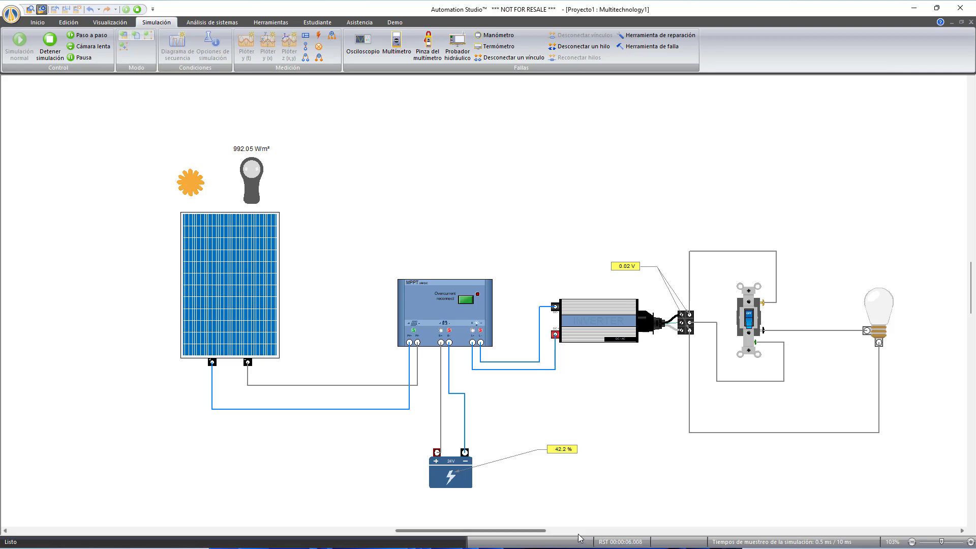
{"action": "left_click", "coordinate": [749, 325]}
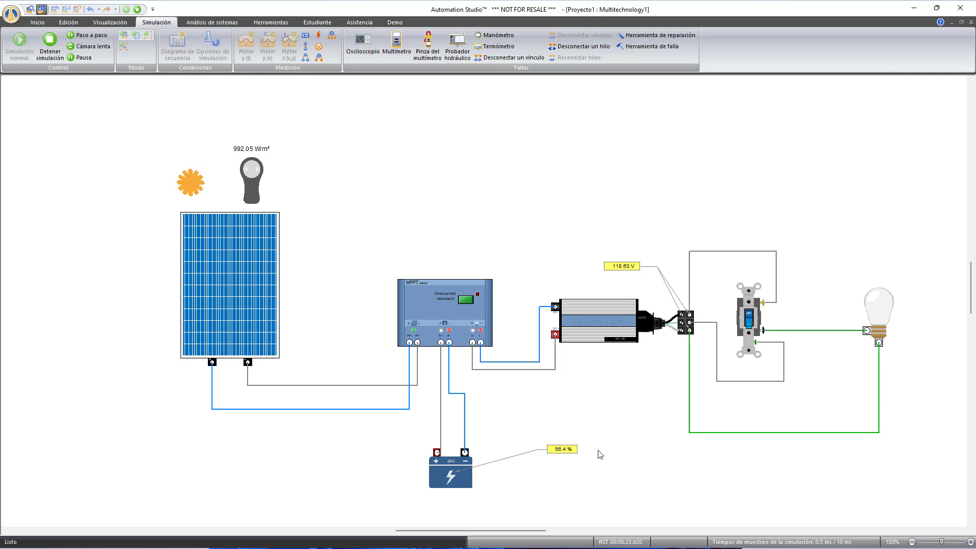
{"action": "left_click", "coordinate": [751, 320]}
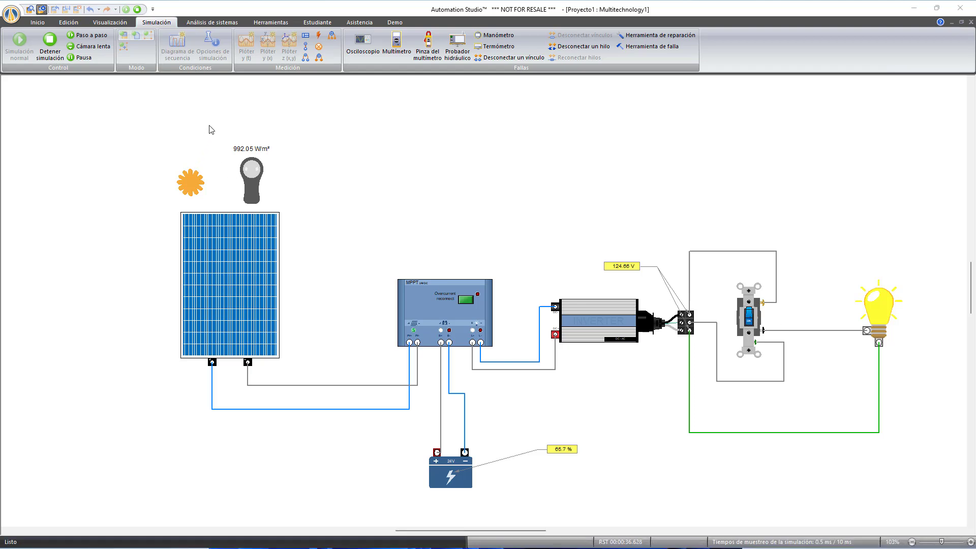
- Declare and activate the Cortado fault on the lower wire between the solar panel and the charge controller
{"action": "left_click", "coordinate": [642, 48]}
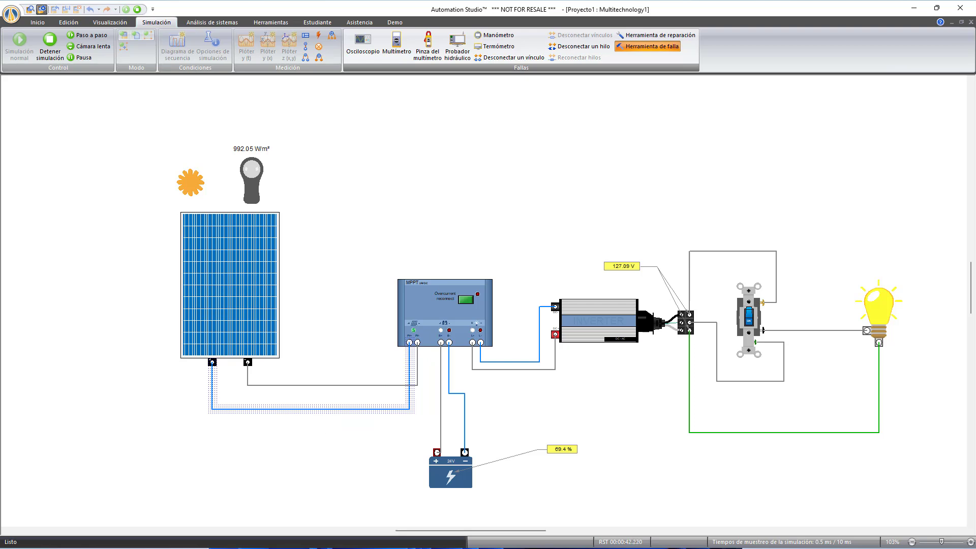
{"action": "left_click", "coordinate": [319, 409]}
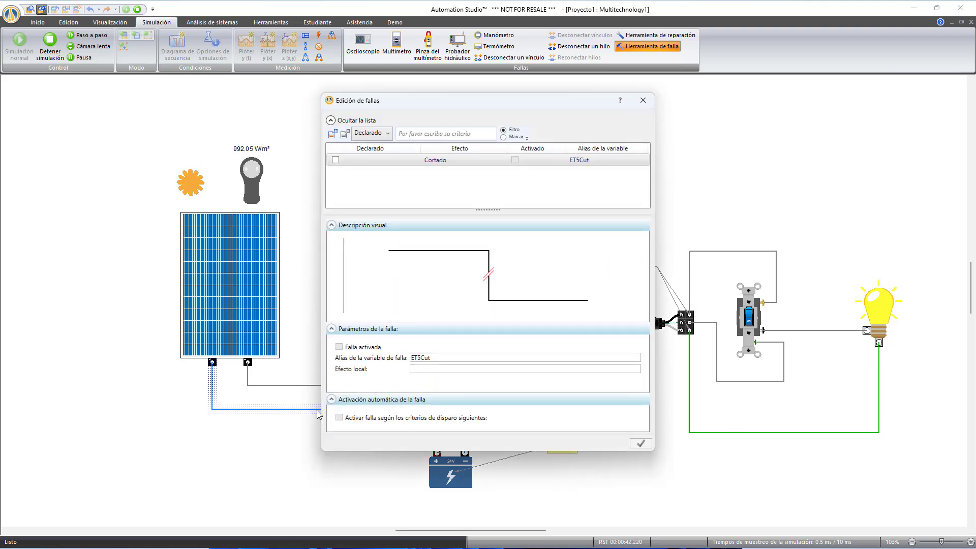
{"action": "left_click", "coordinate": [335, 160]}
{"action": "left_click", "coordinate": [339, 347]}
{"action": "left_click", "coordinate": [649, 445]}
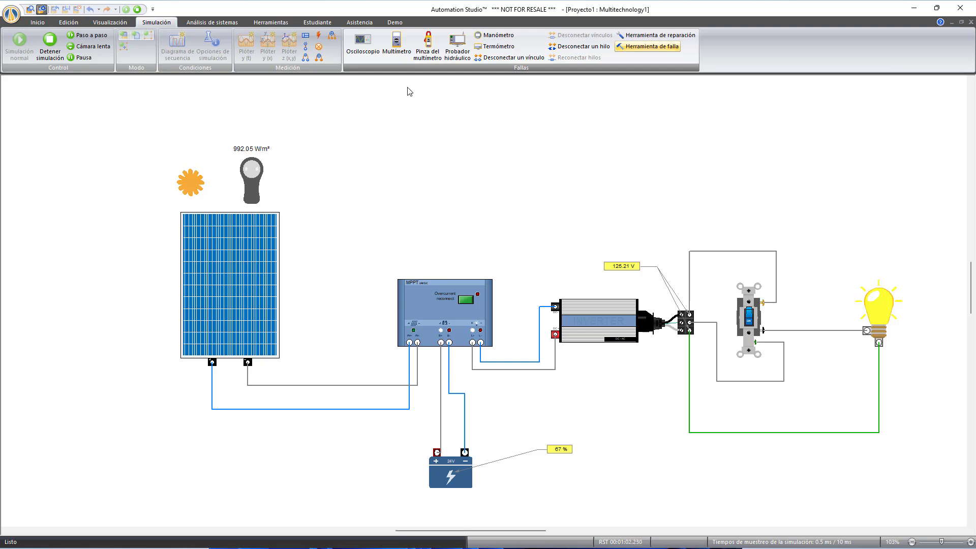
- Bring up a multimeter, place it above the charge controller and inverter, and set its dial to diode test
{"action": "left_click", "coordinate": [396, 48]}
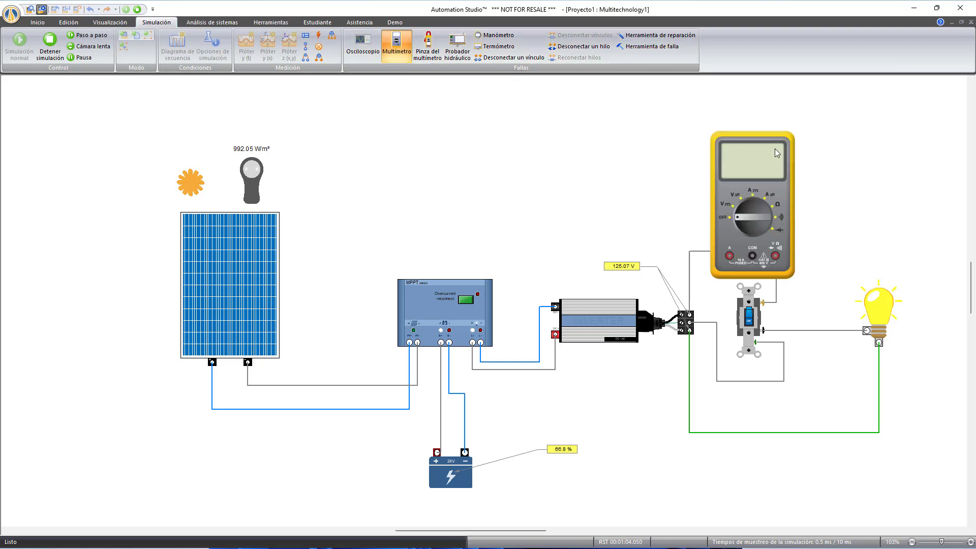
{"action": "left_click_drag", "start_coordinate": [775, 148], "coordinate": [554, 115]}
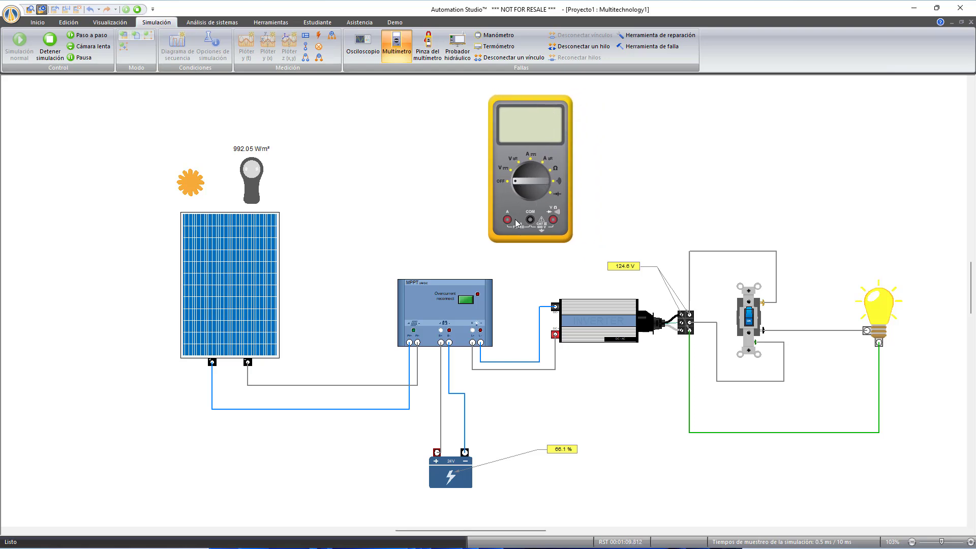
{"action": "left_click", "coordinate": [549, 188]}
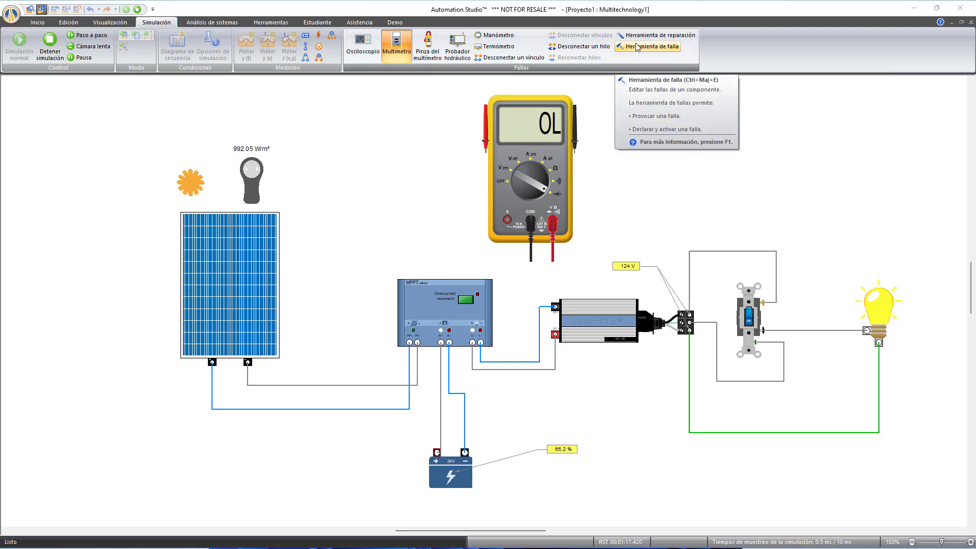
- Disconnect both ends of the faulted wire, at the charge controller's terminal and at the solar panel's terminal
{"action": "left_click", "coordinate": [584, 46]}
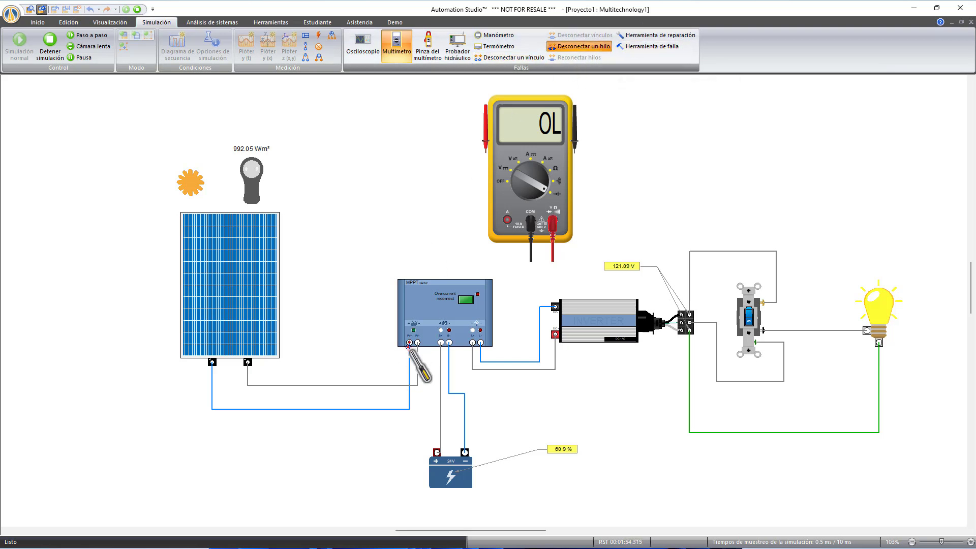
{"action": "left_click", "coordinate": [409, 362]}
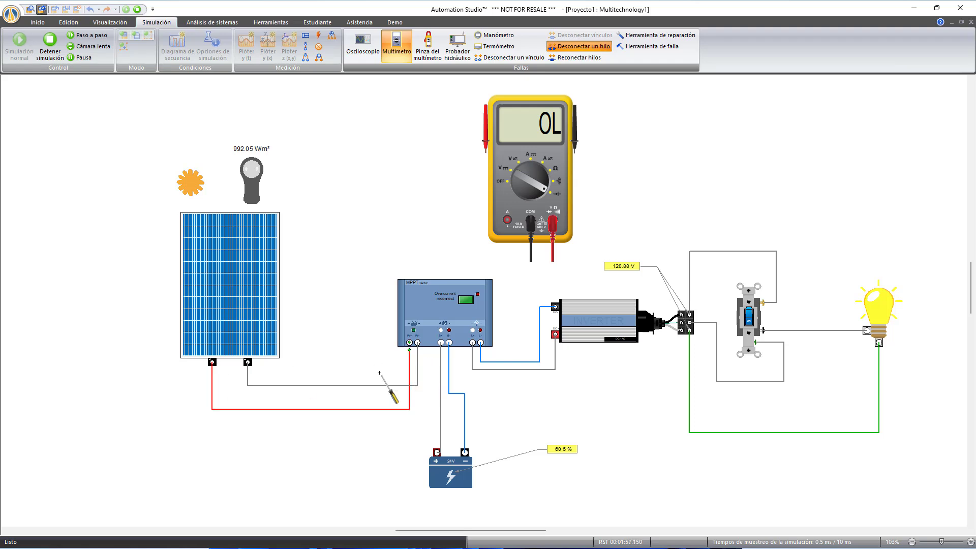
{"action": "left_click", "coordinate": [212, 363]}
{"action": "right_click", "coordinate": [698, 194]}
- Put the multimeter's black probe on the wire's charge controller end and the red probe on its solar panel end
{"action": "left_click", "coordinate": [575, 141]}
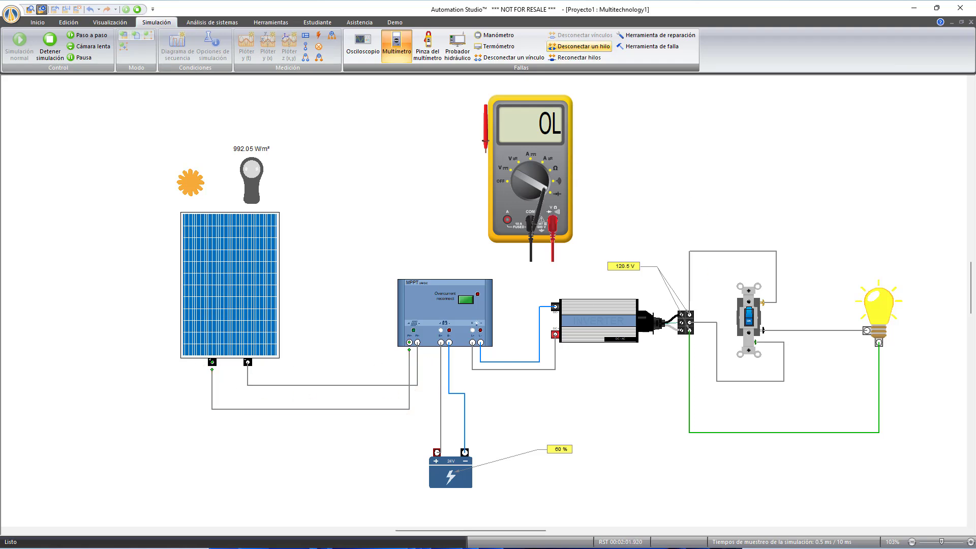
{"action": "left_click", "coordinate": [411, 341]}
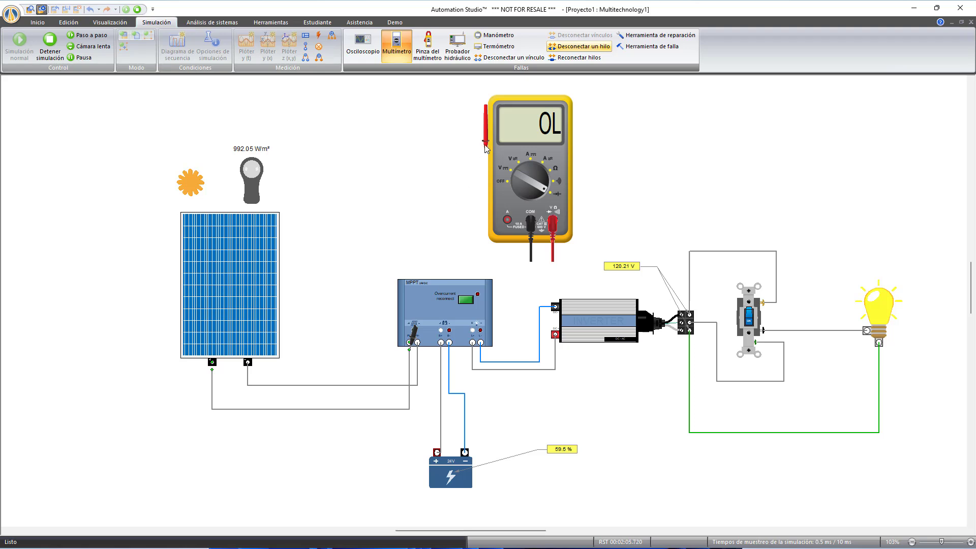
{"action": "left_click", "coordinate": [213, 362]}
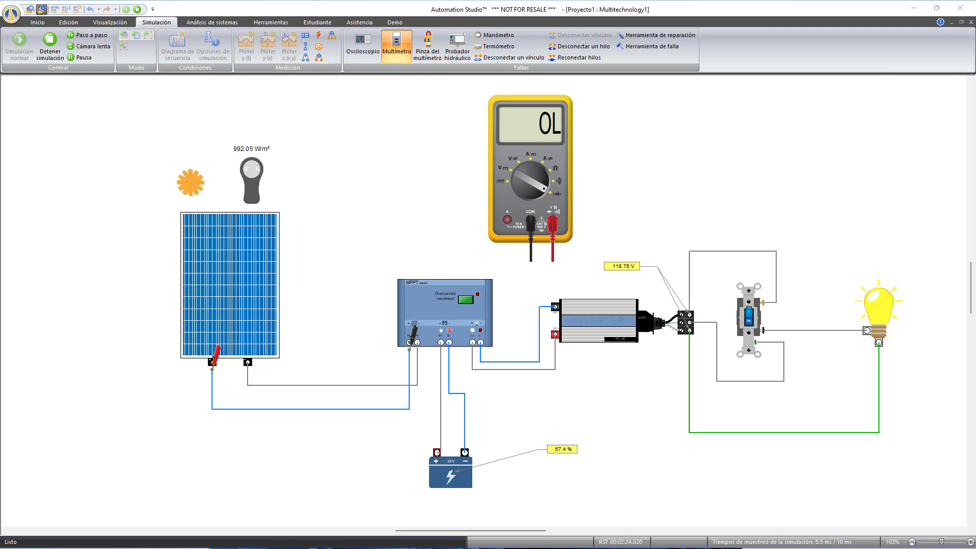
- Open the fault editor for the battery's negative wire and examine the generic fault types, leaving without creating one
{"action": "left_click", "coordinate": [648, 46]}
{"action": "left_click", "coordinate": [464, 407]}
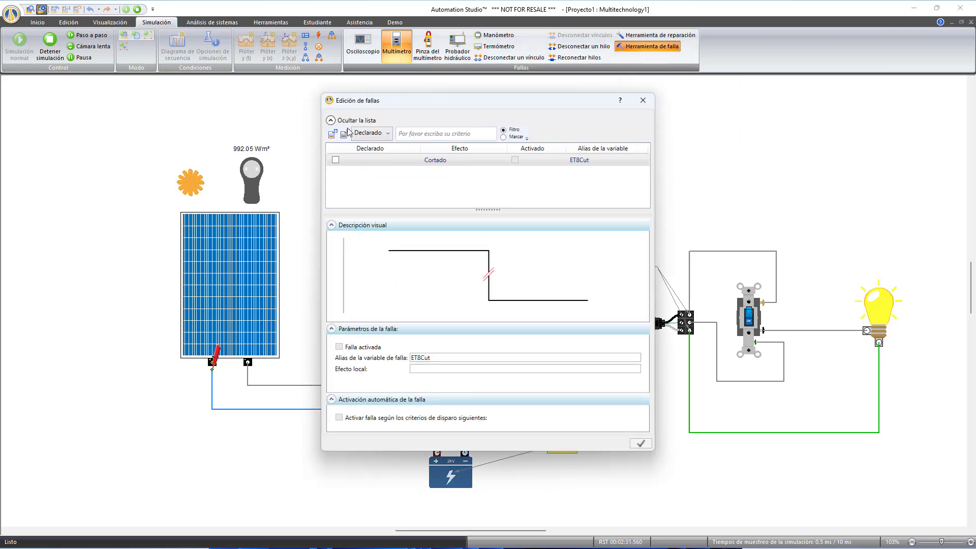
{"action": "left_click", "coordinate": [334, 135]}
{"action": "left_click", "coordinate": [522, 220]}
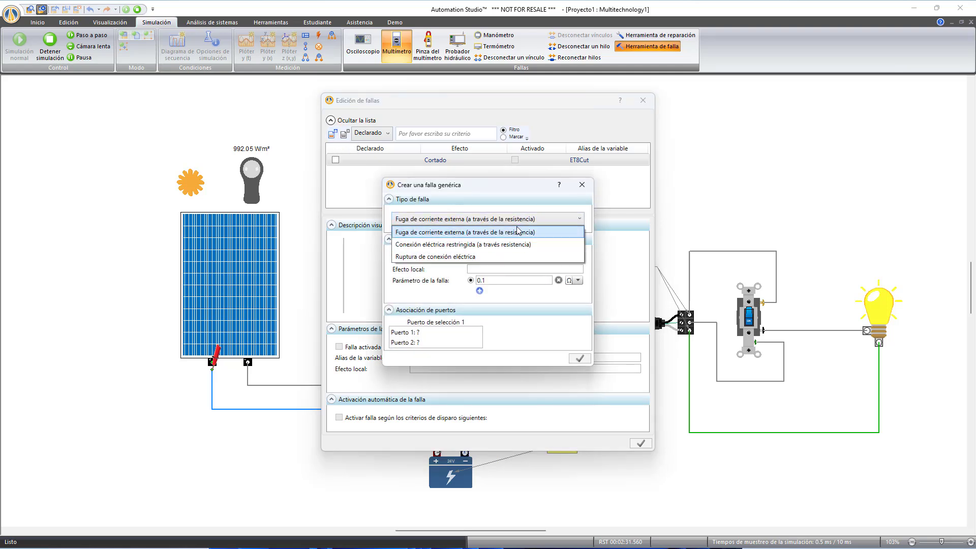
{"action": "left_click", "coordinate": [582, 185]}
{"action": "left_click", "coordinate": [582, 184]}
{"action": "left_click", "coordinate": [643, 100]}
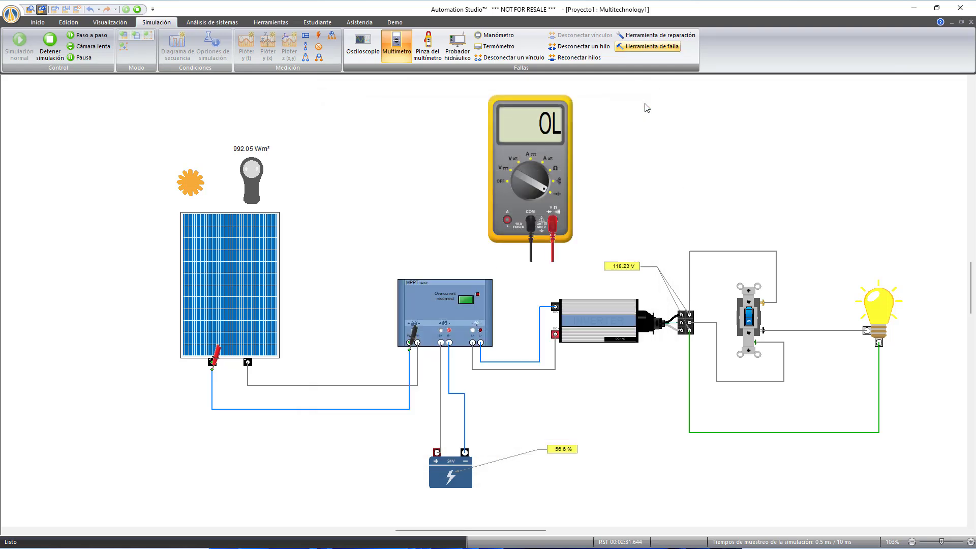